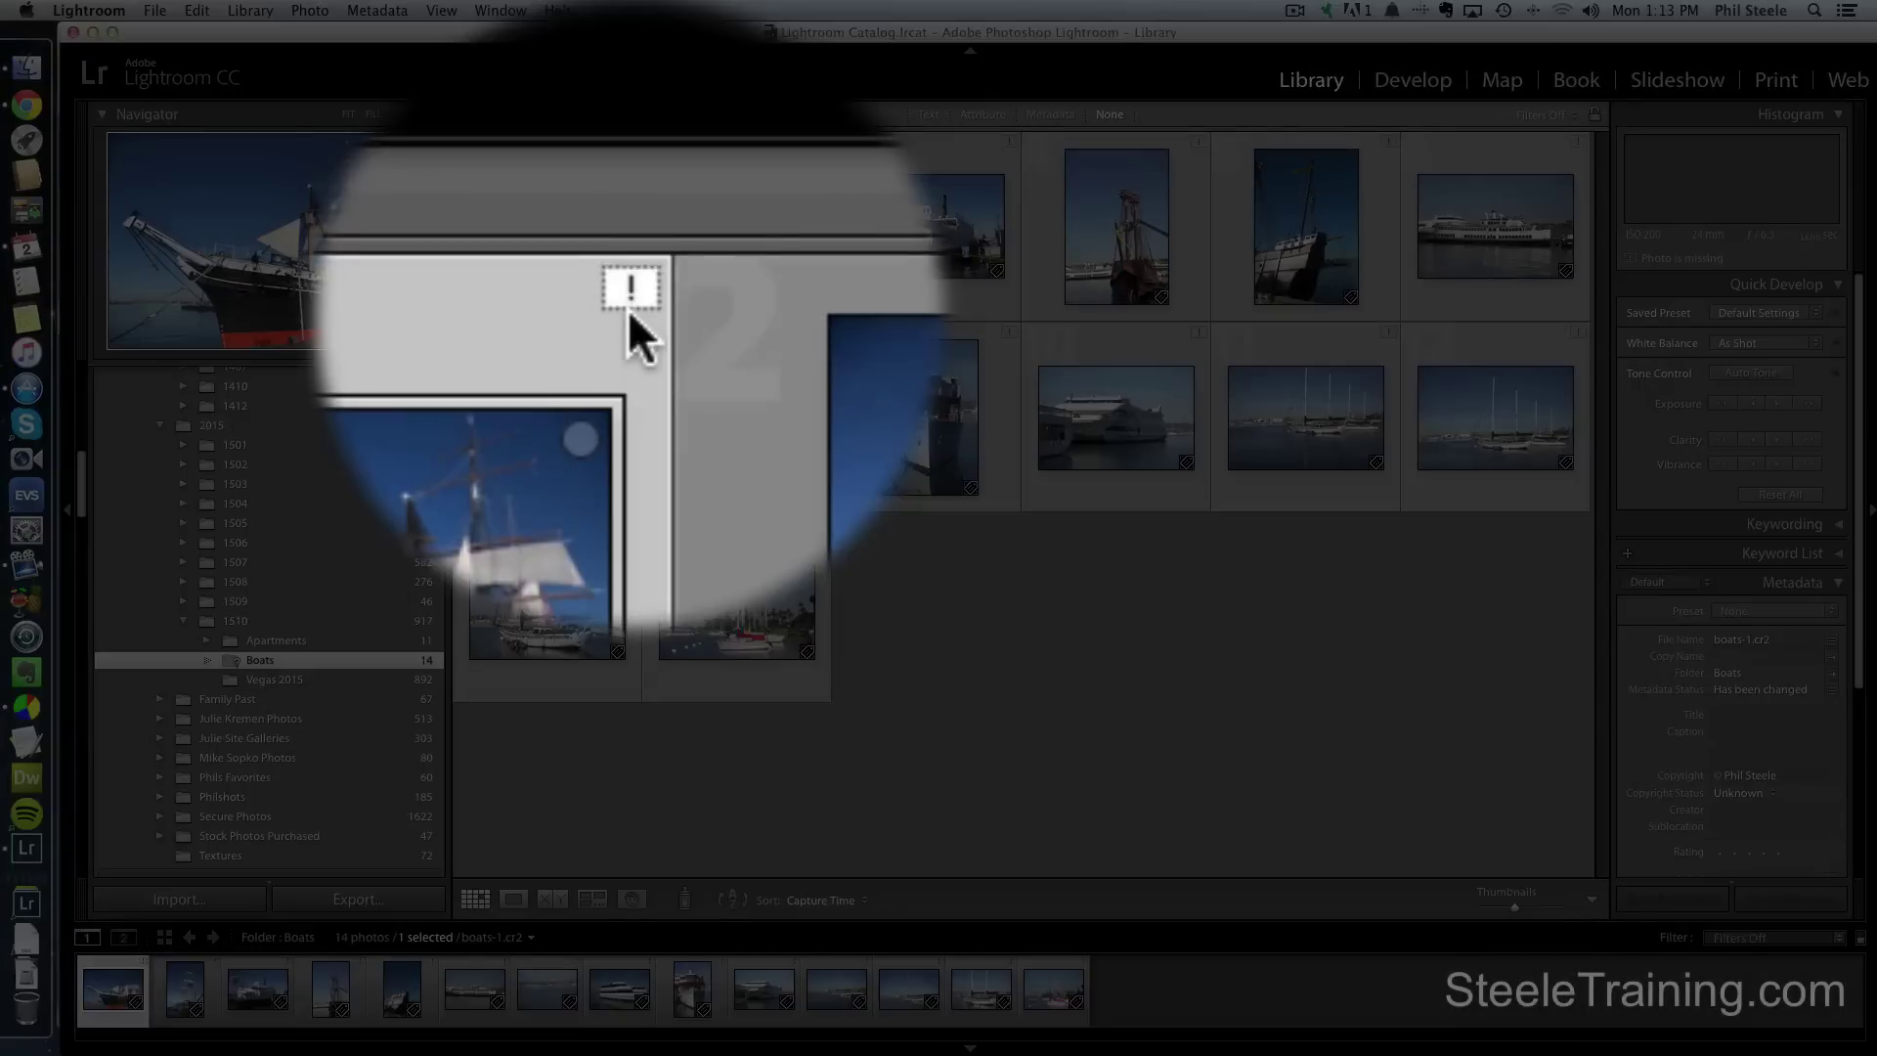
Check why the first photo is missing and preview the boat raw files on disk.
mouse_move(630, 313)
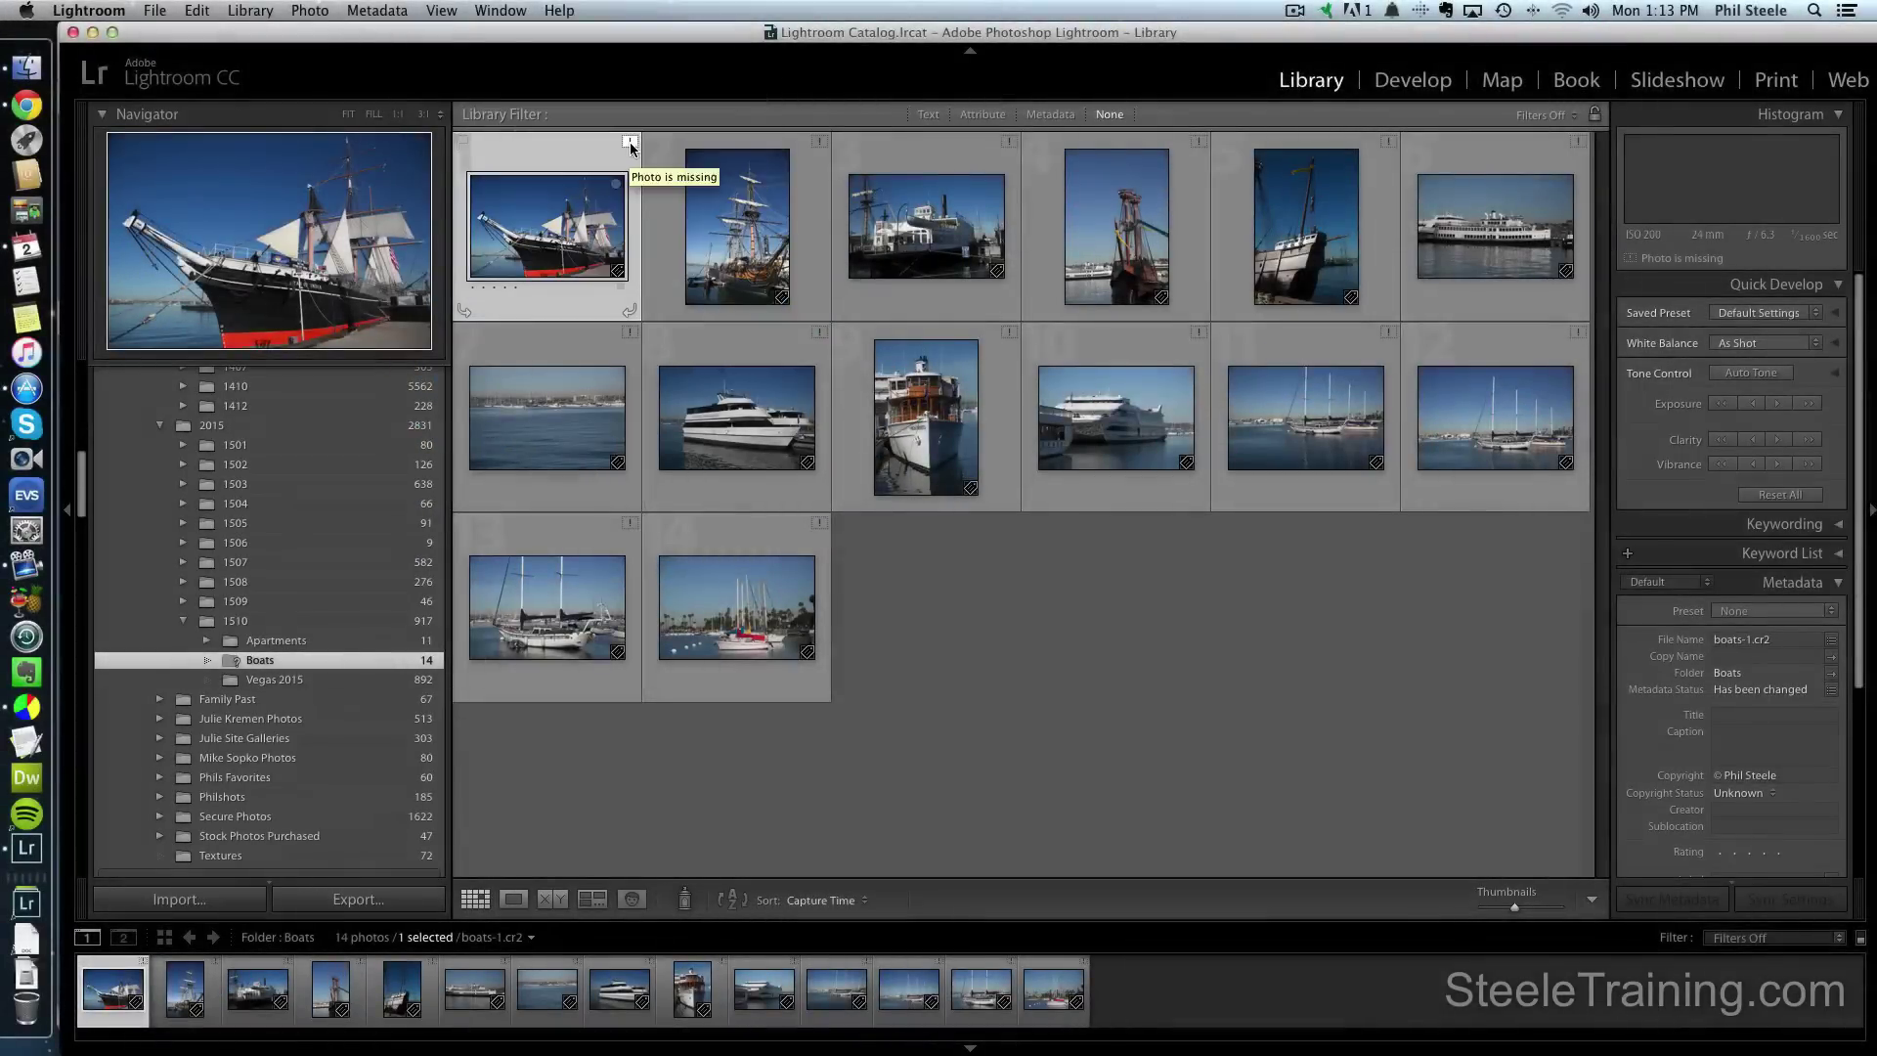
click(629, 147)
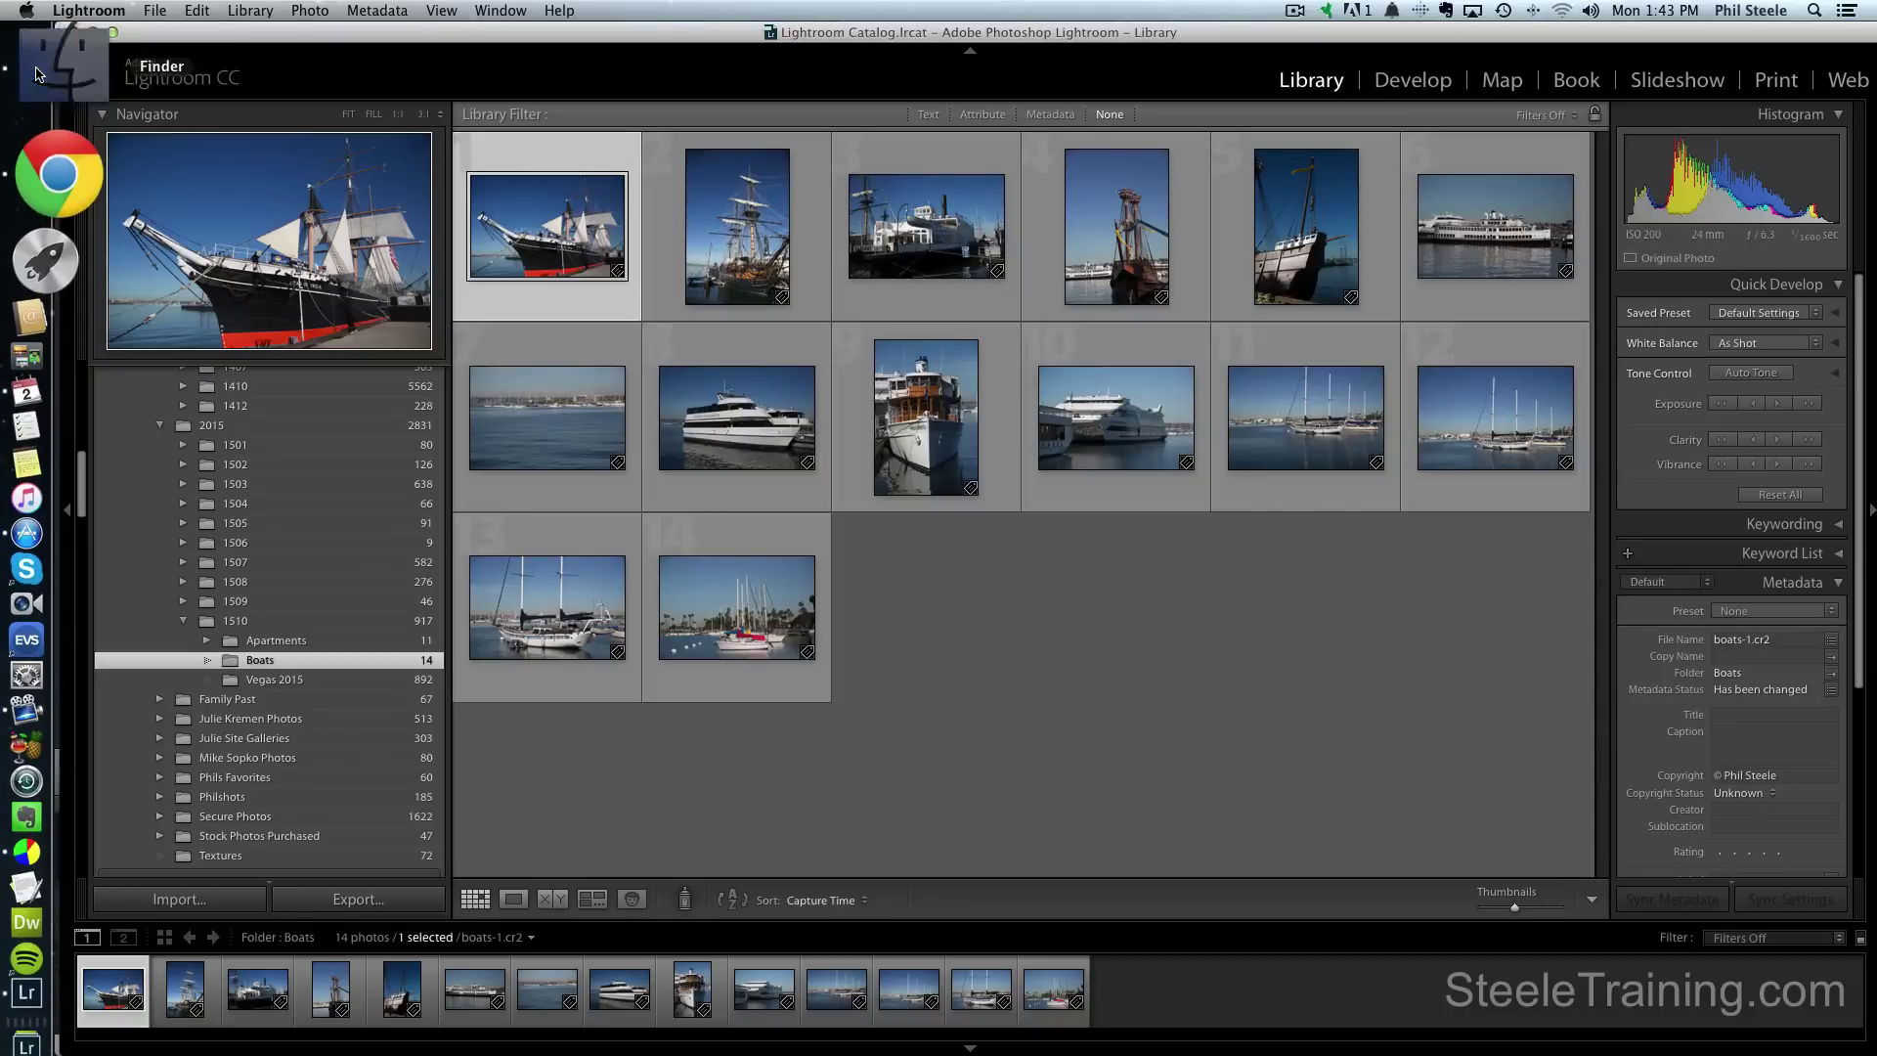
click(37, 74)
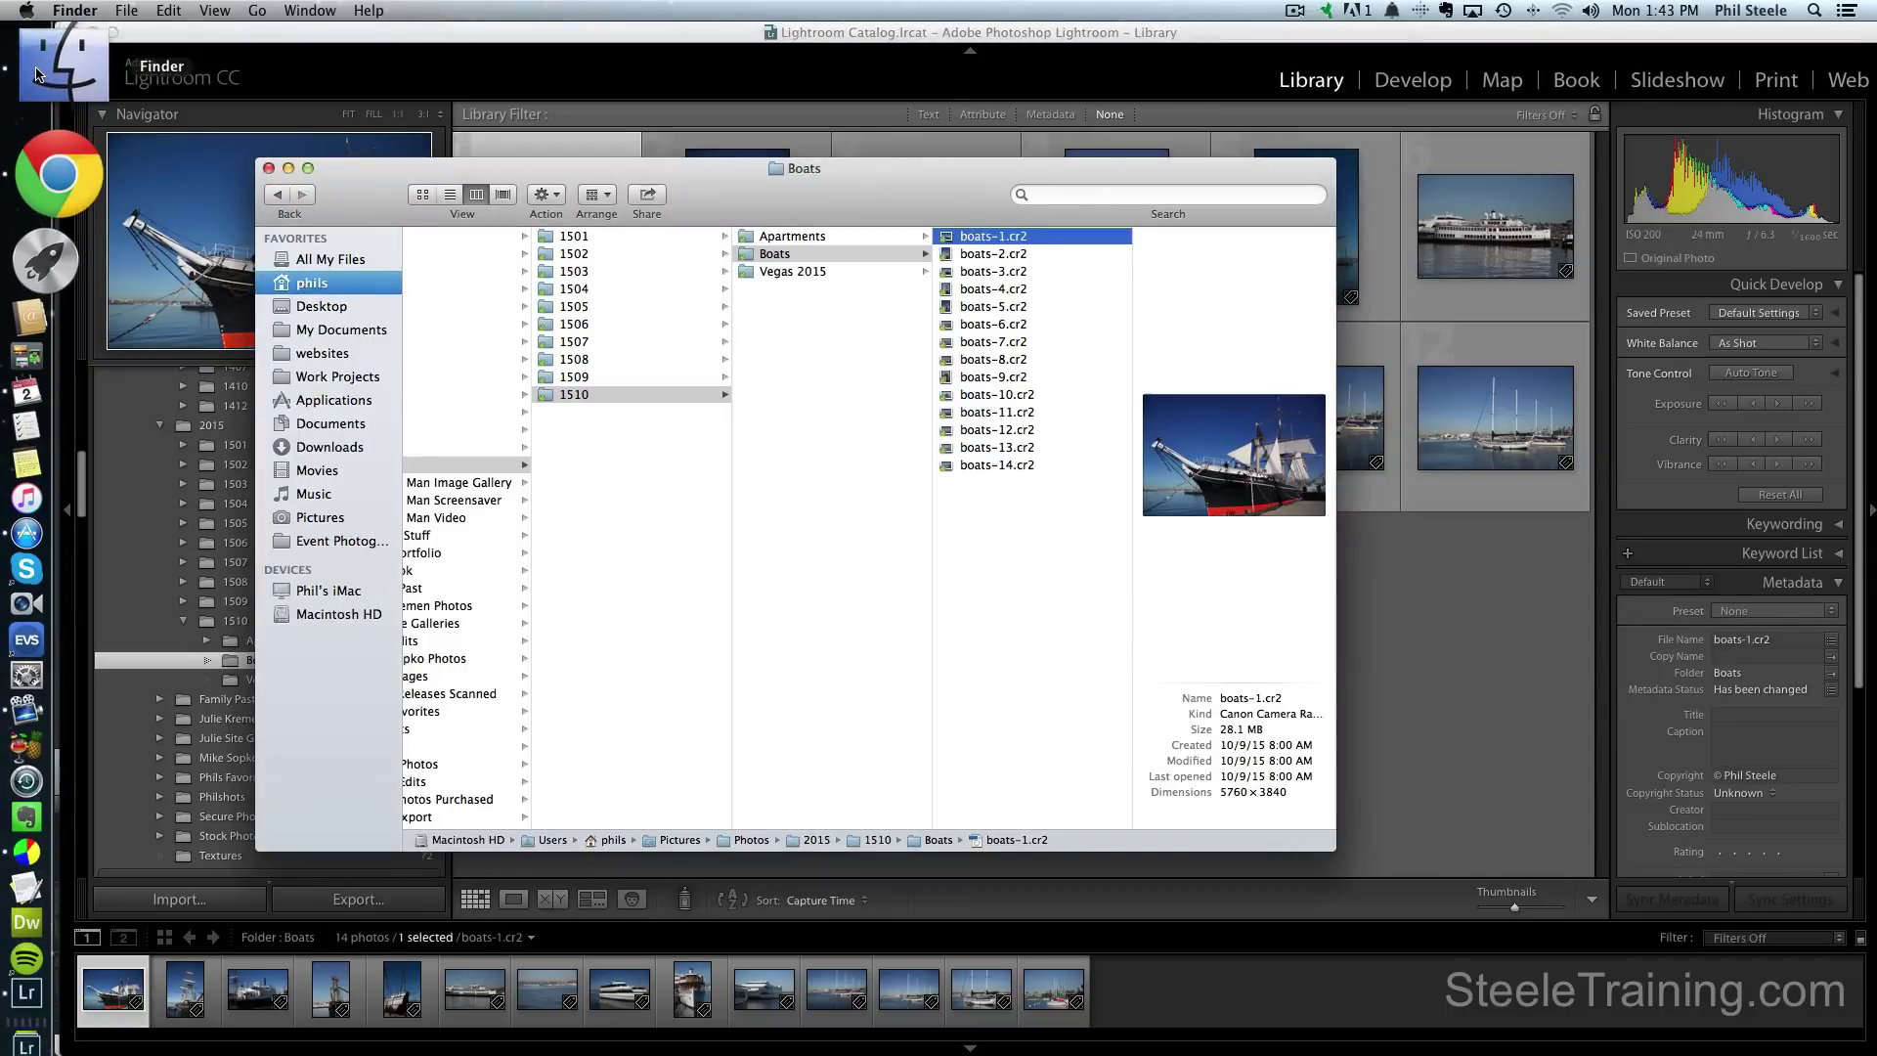
click(988, 256)
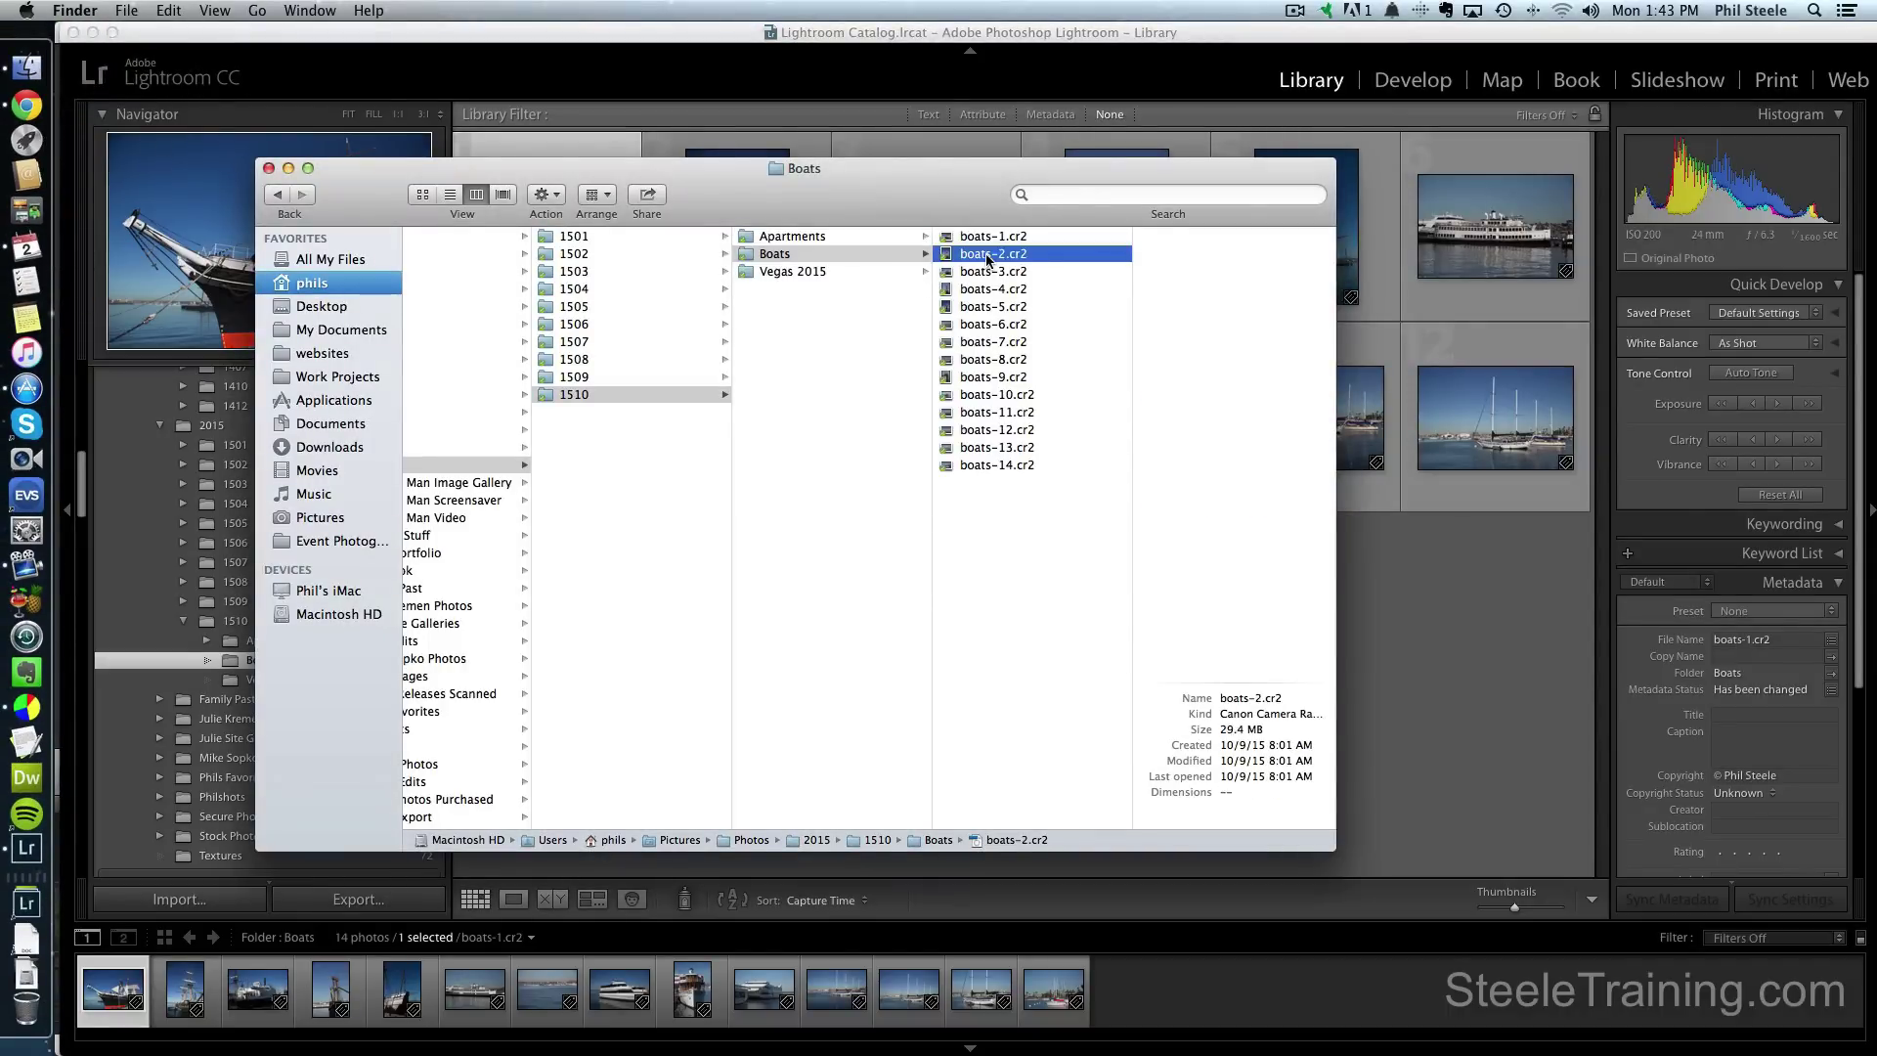
click(988, 273)
click(987, 289)
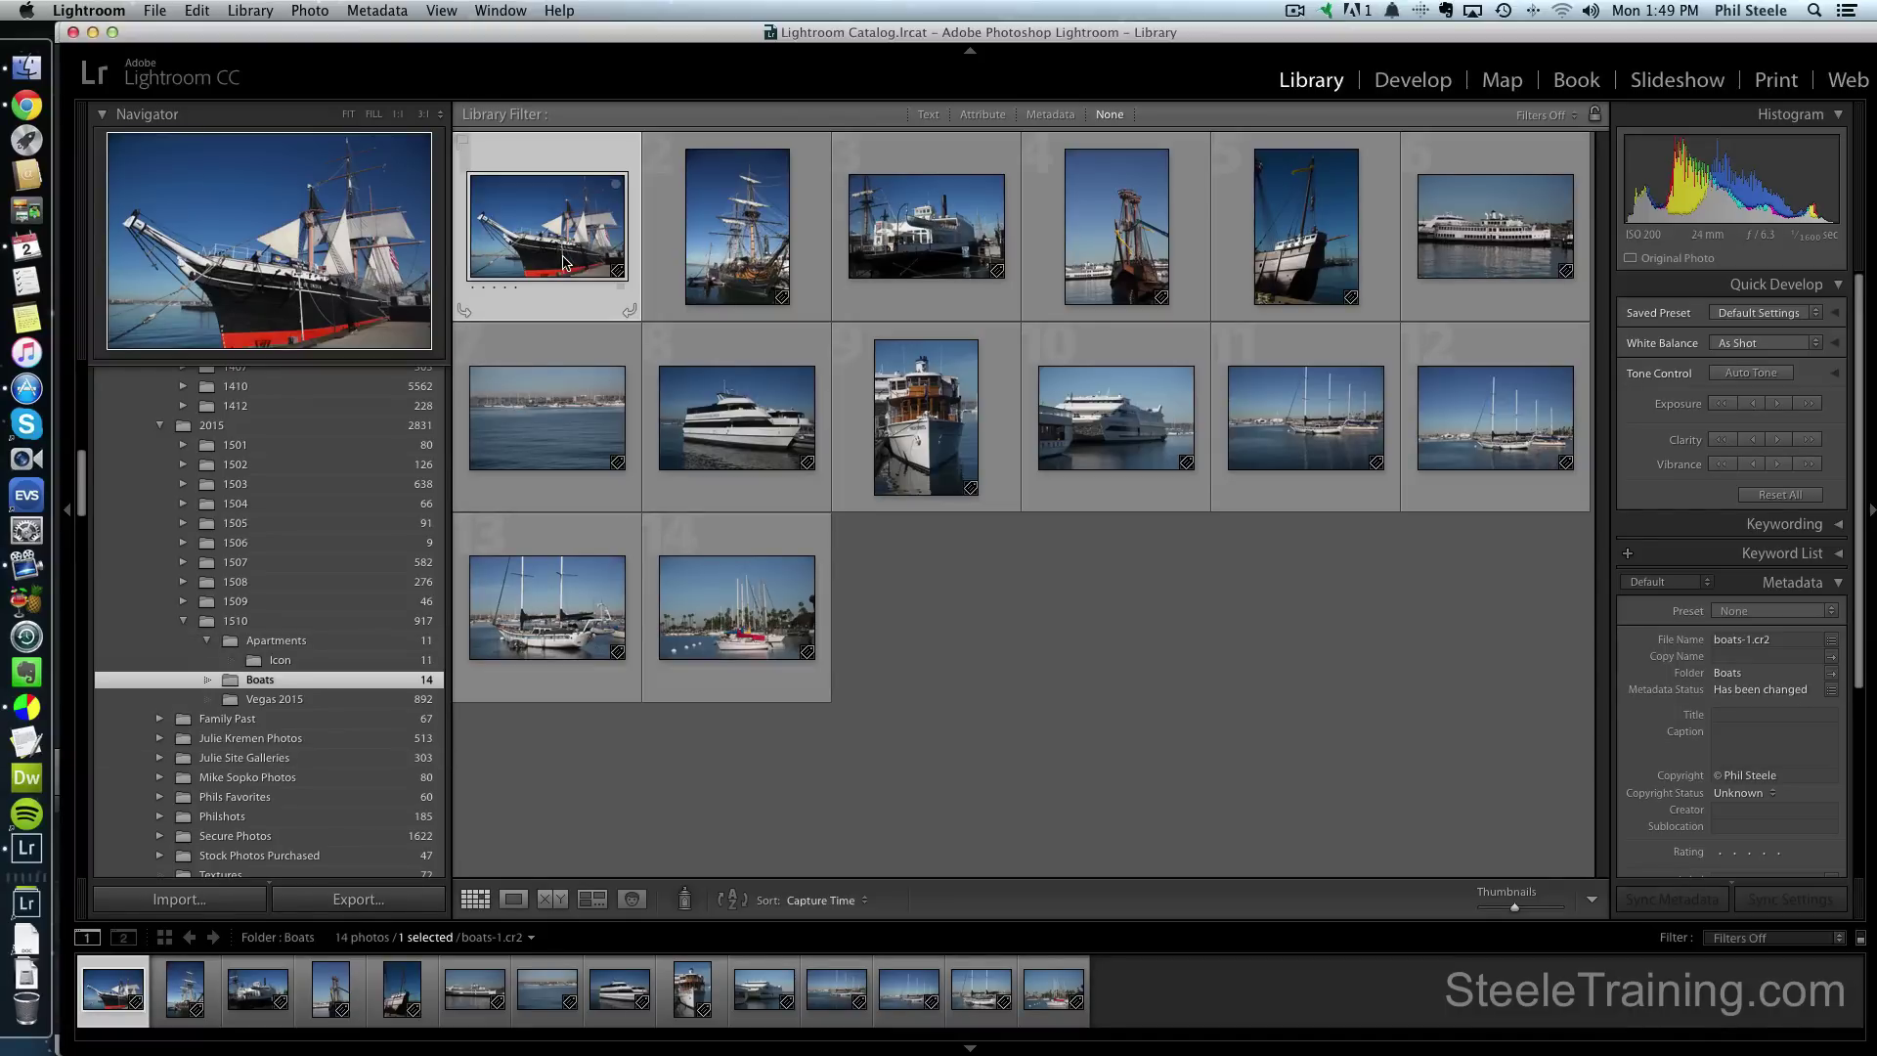
Move the first boat photo into the Apartments folder on disk.
drag(564, 260, 319, 643)
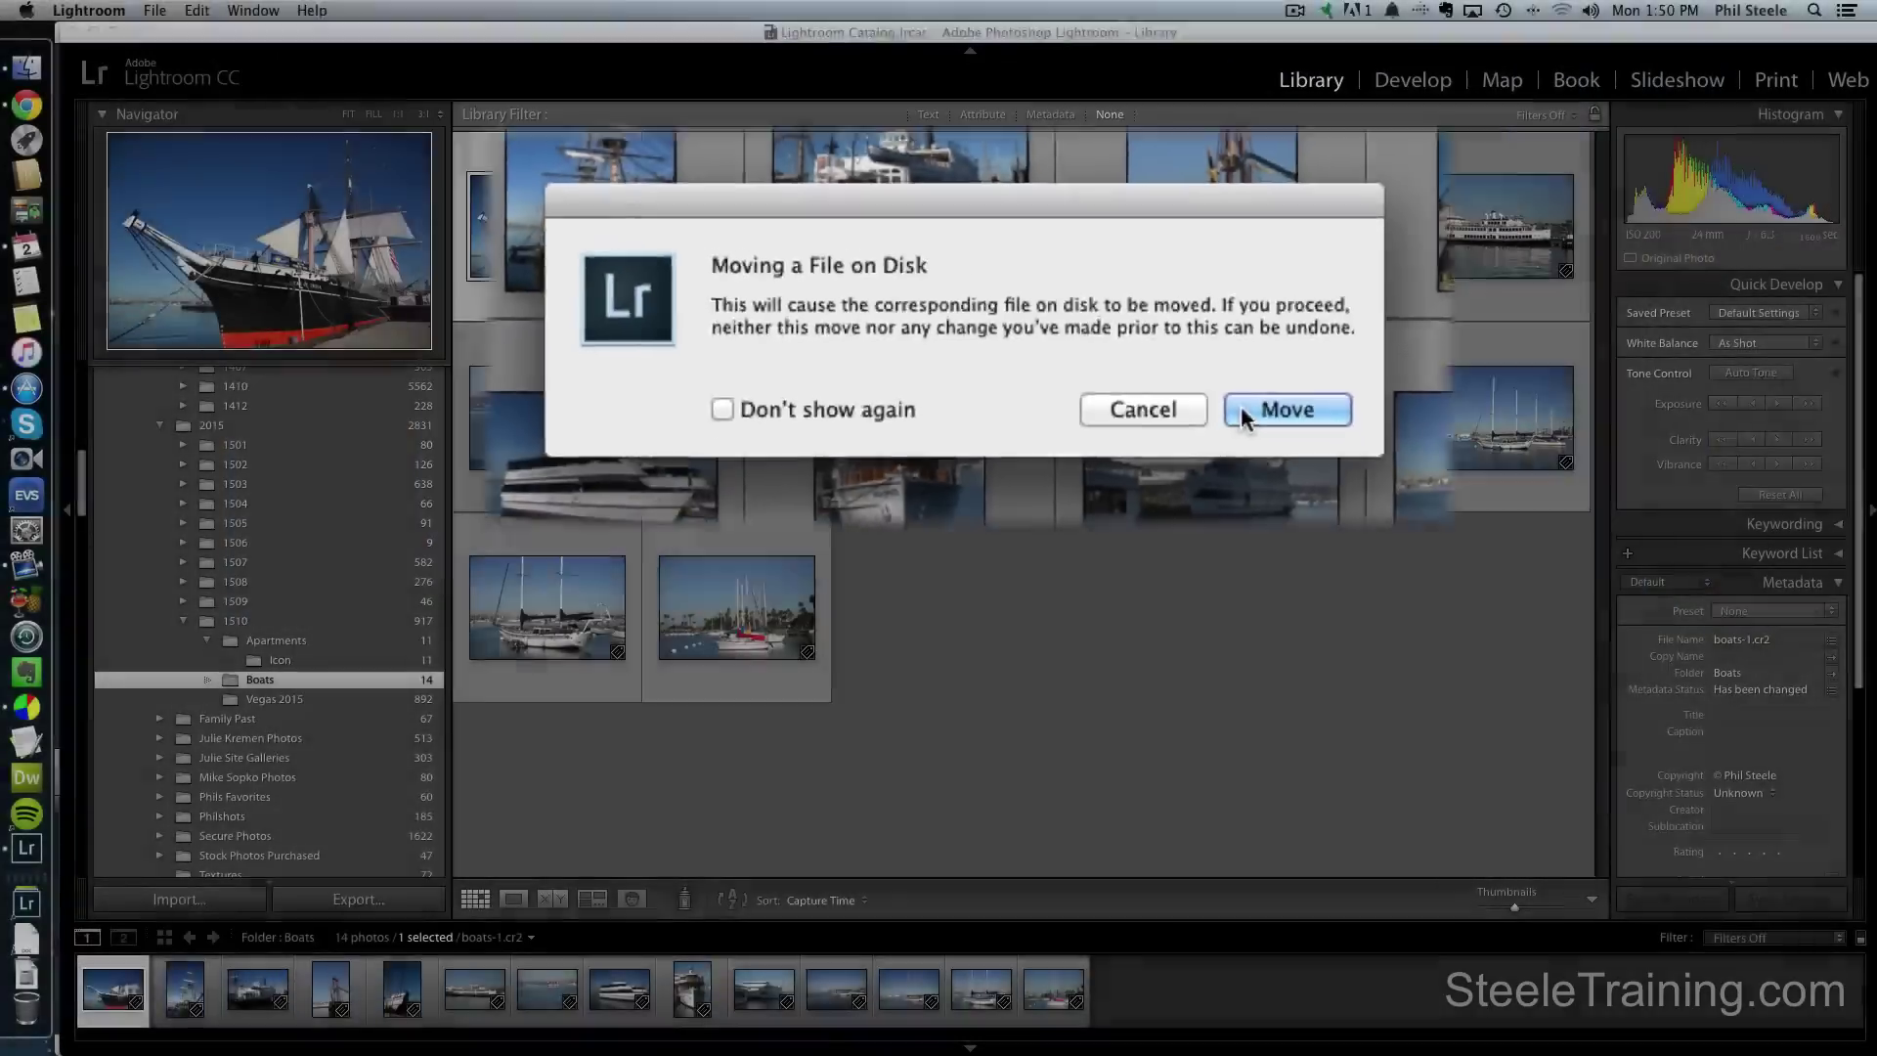
click(1467, 518)
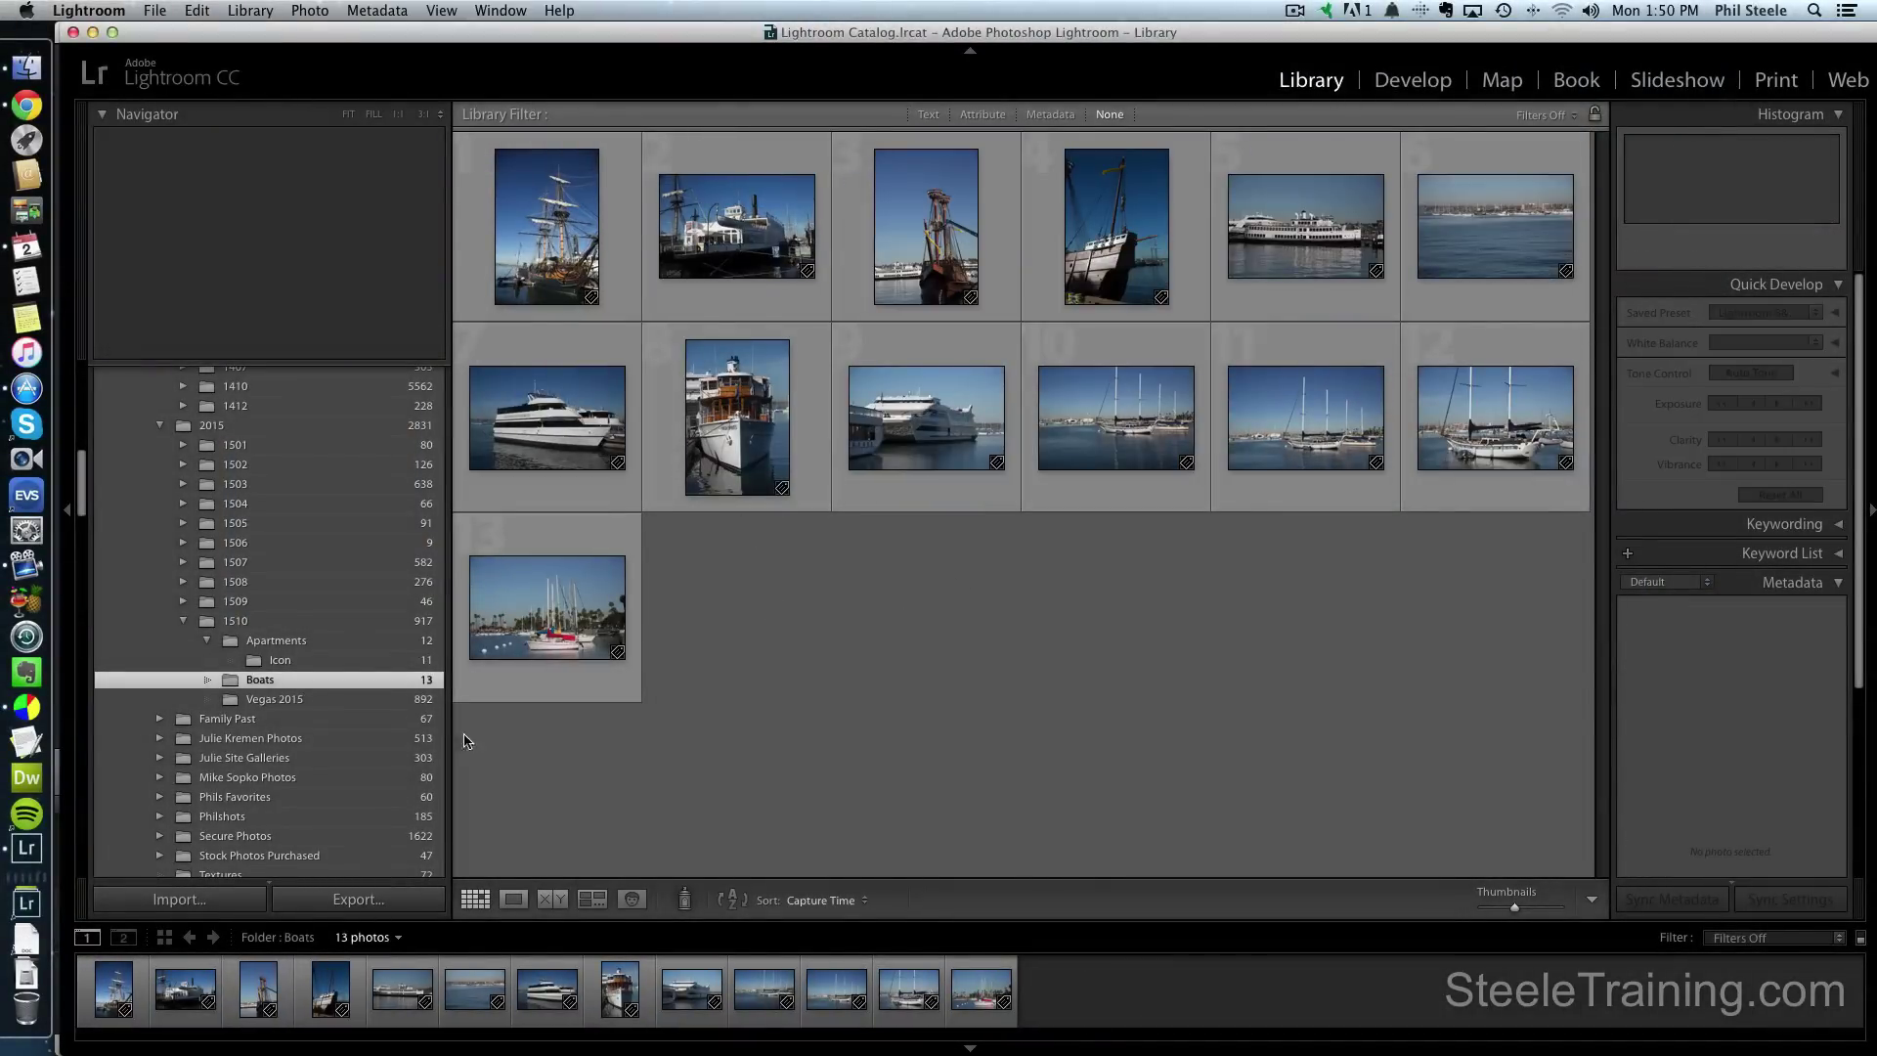
click(313, 640)
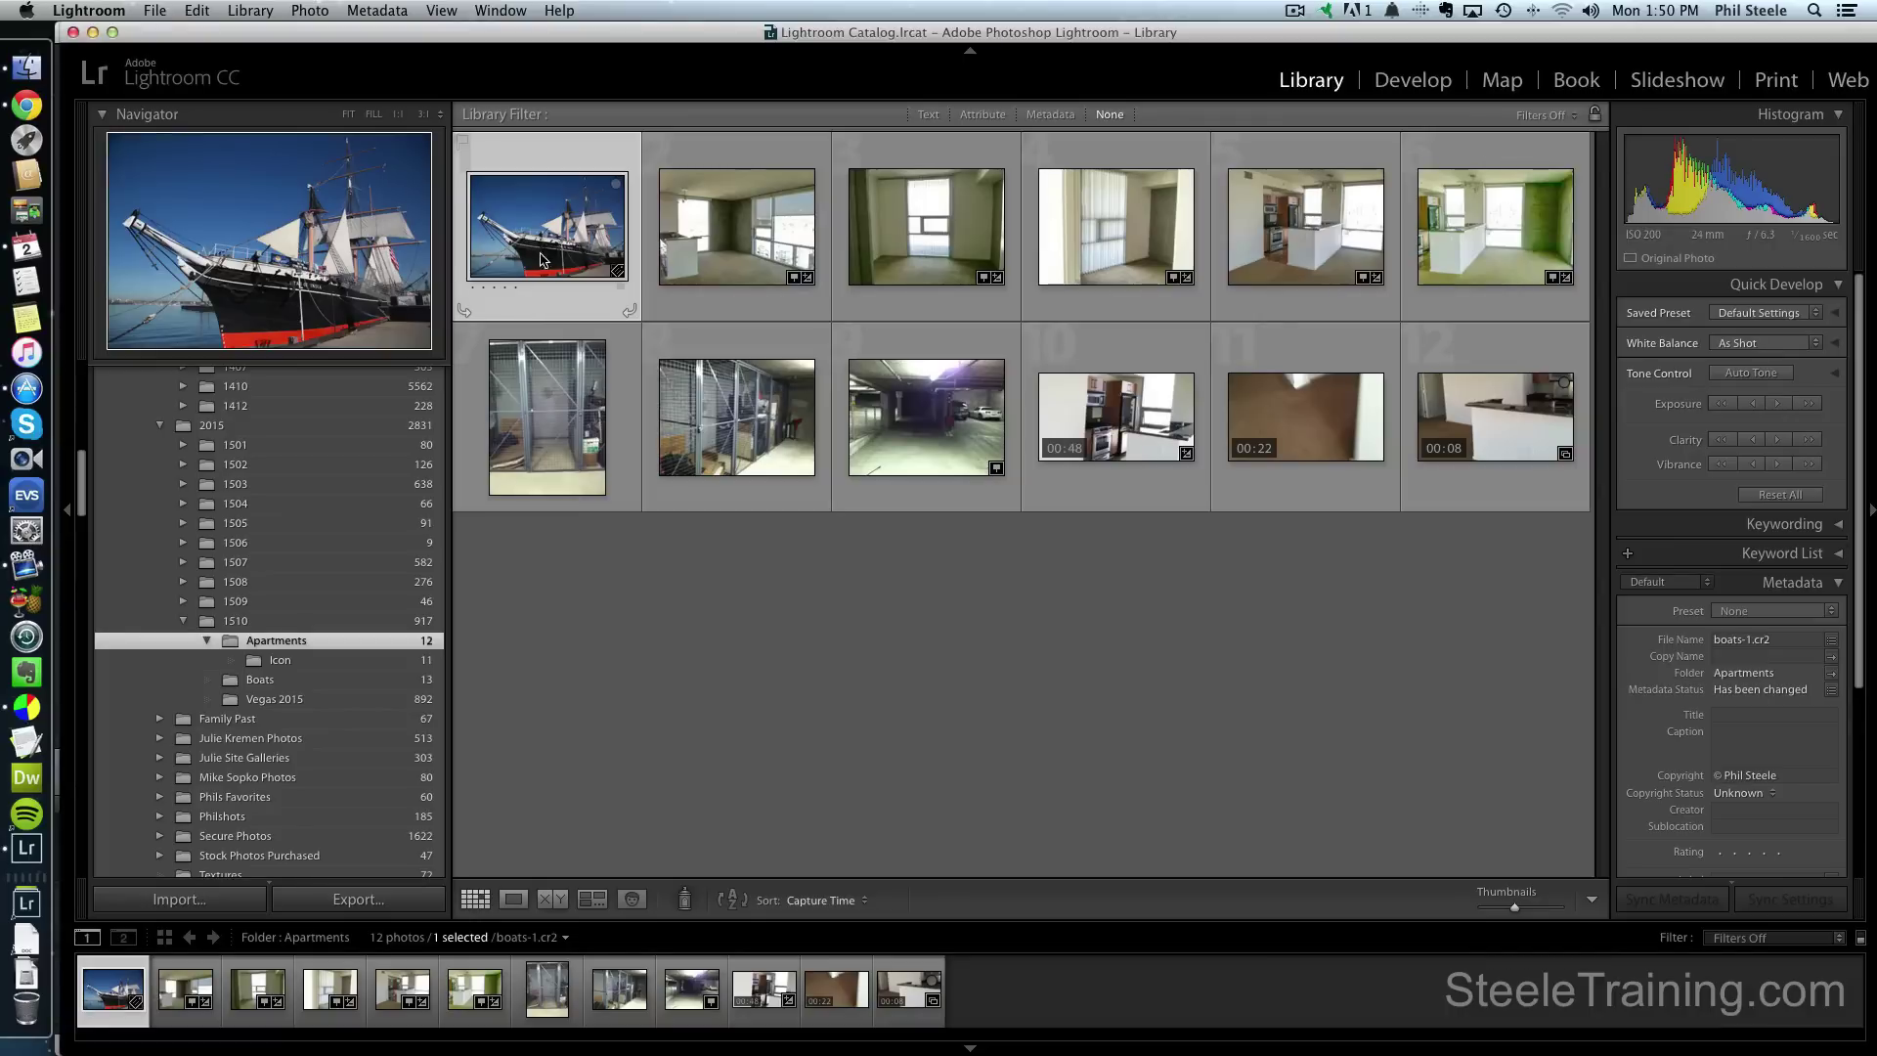
Move boats-1.cr2 back into Boats, which again lists 14 photos.
drag(557, 246, 314, 683)
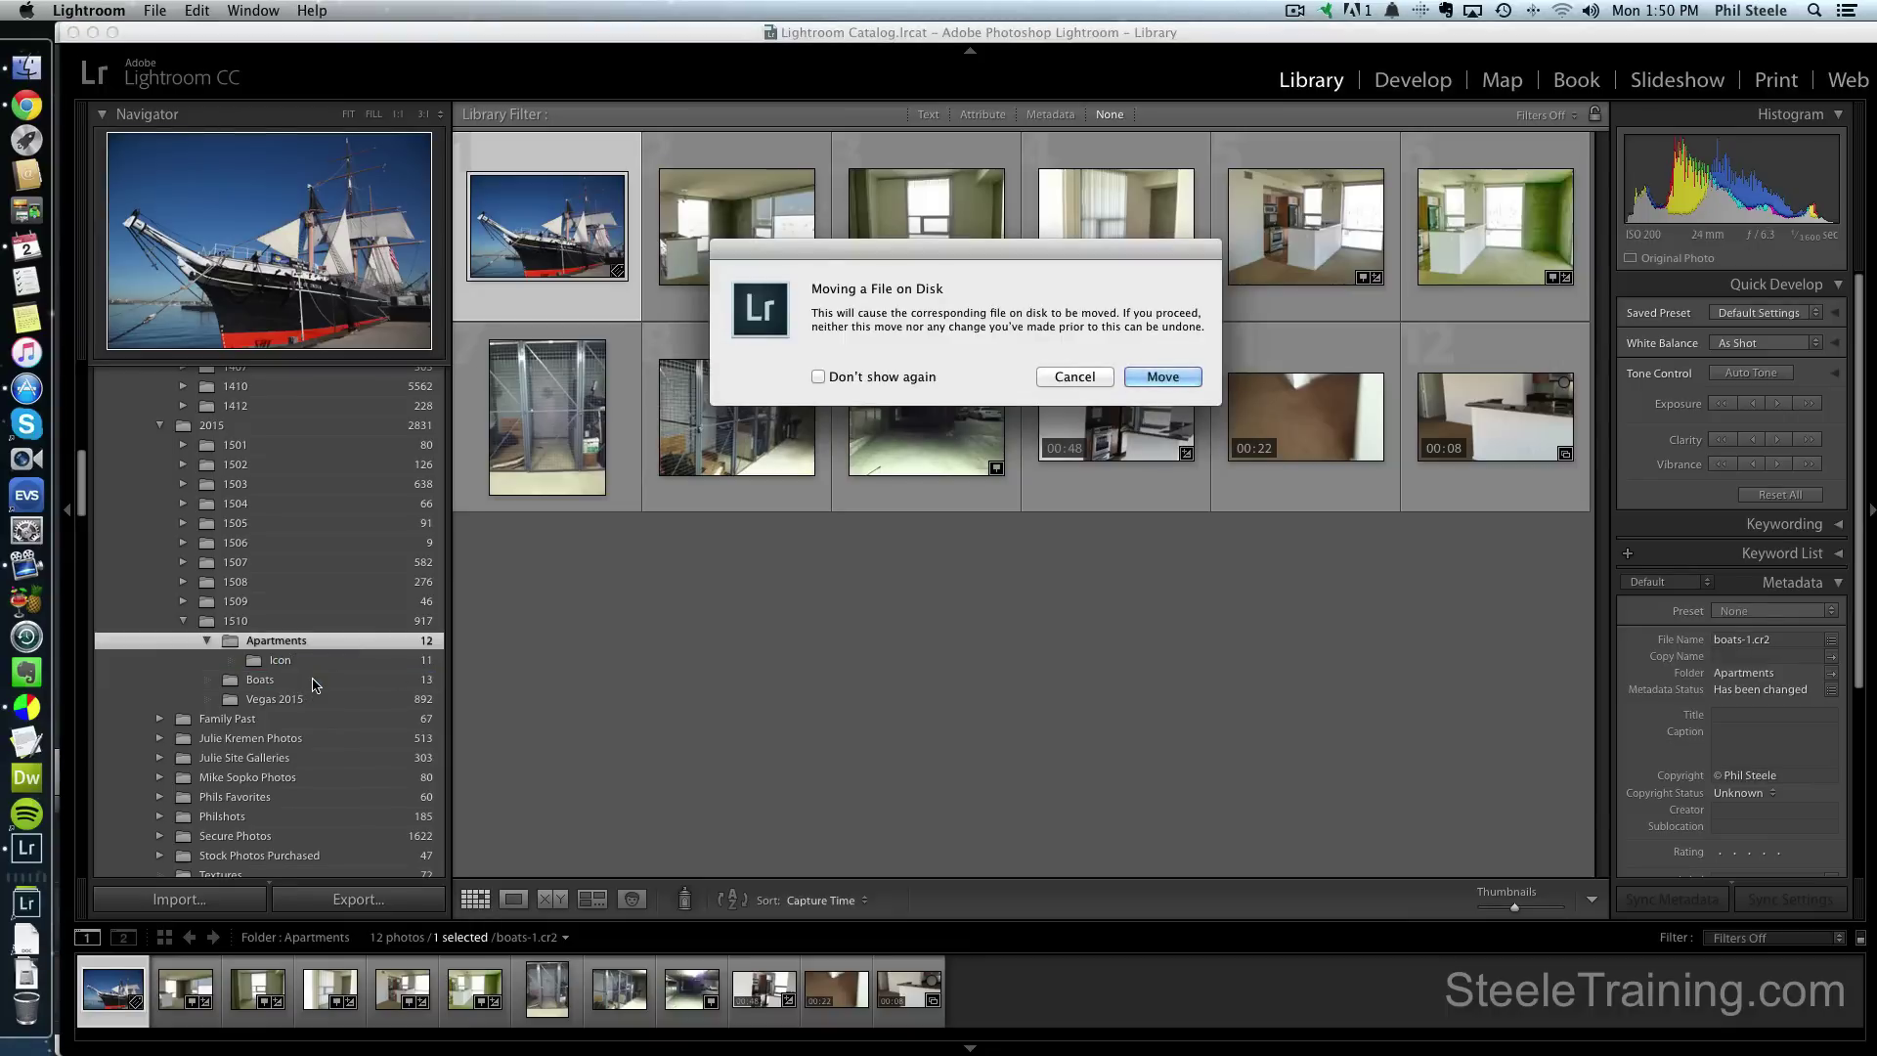
click(1164, 376)
click(341, 681)
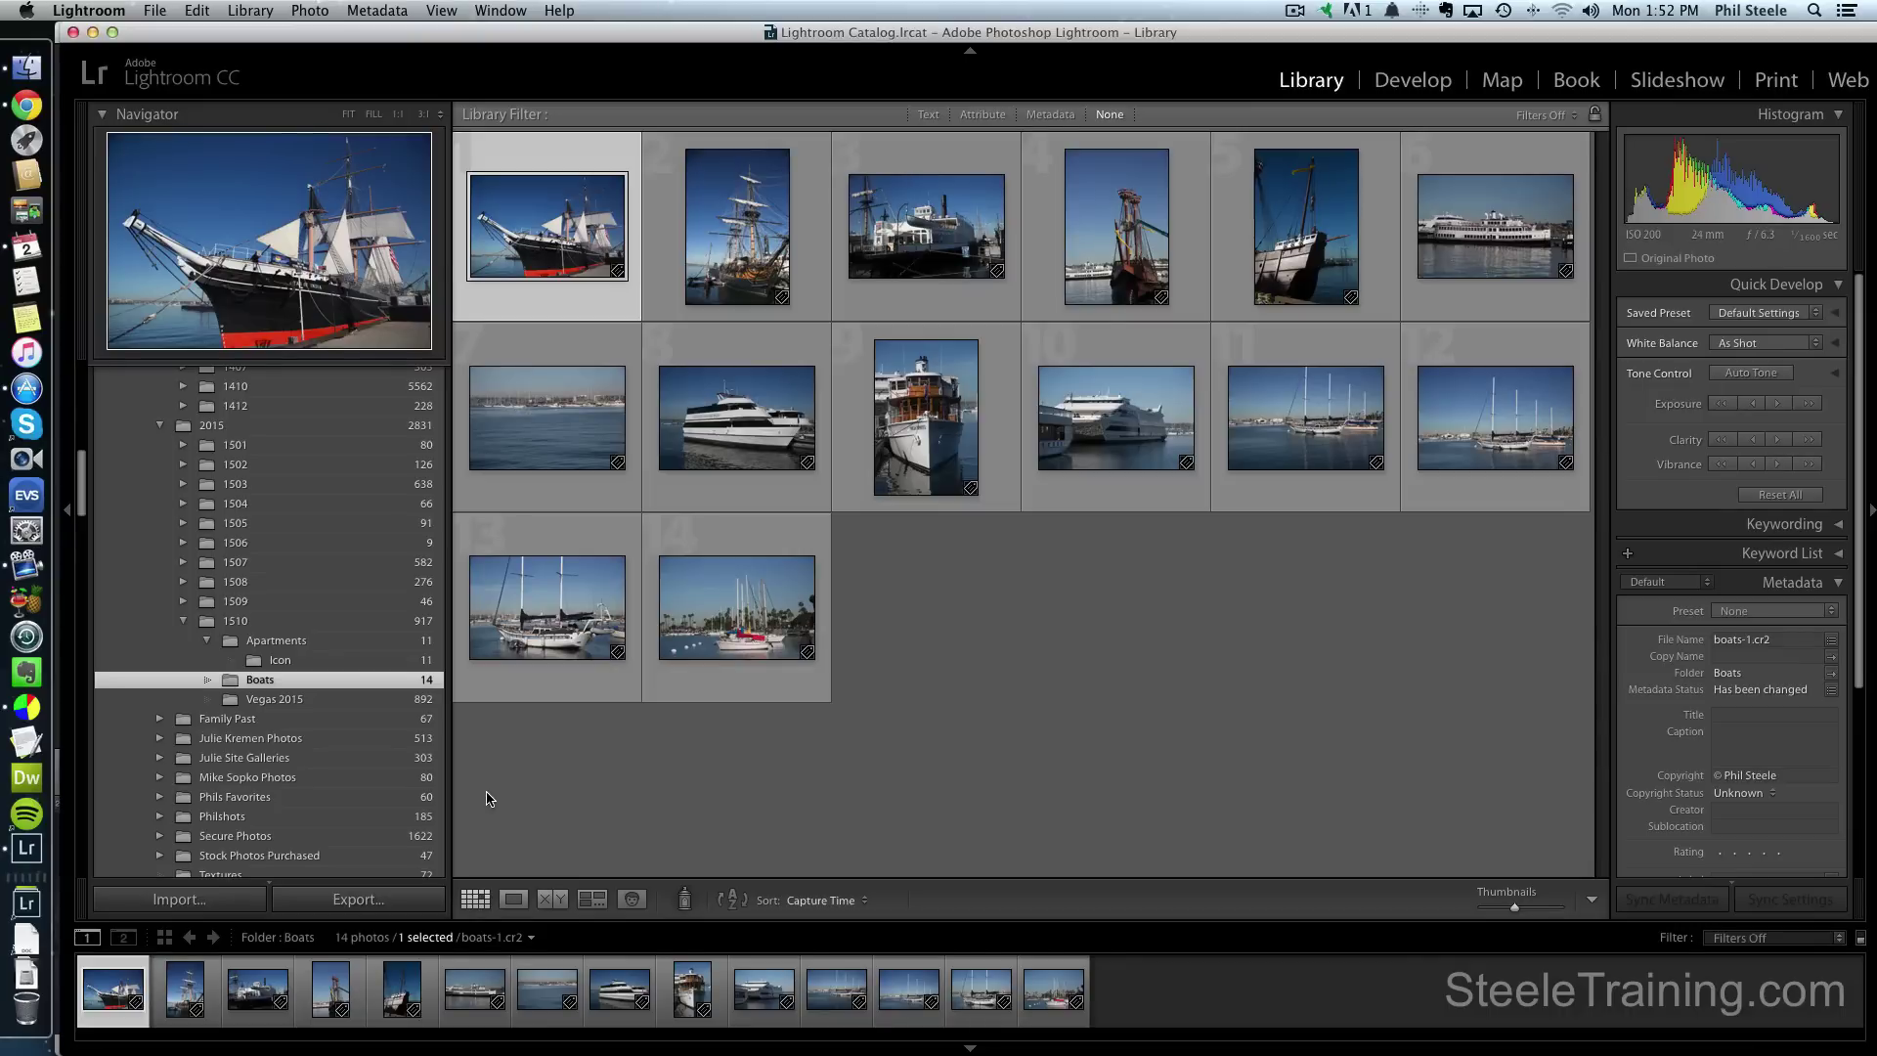
Move the Boats folder into 1509 and then back into 1510 in the Folders panel.
click(269, 684)
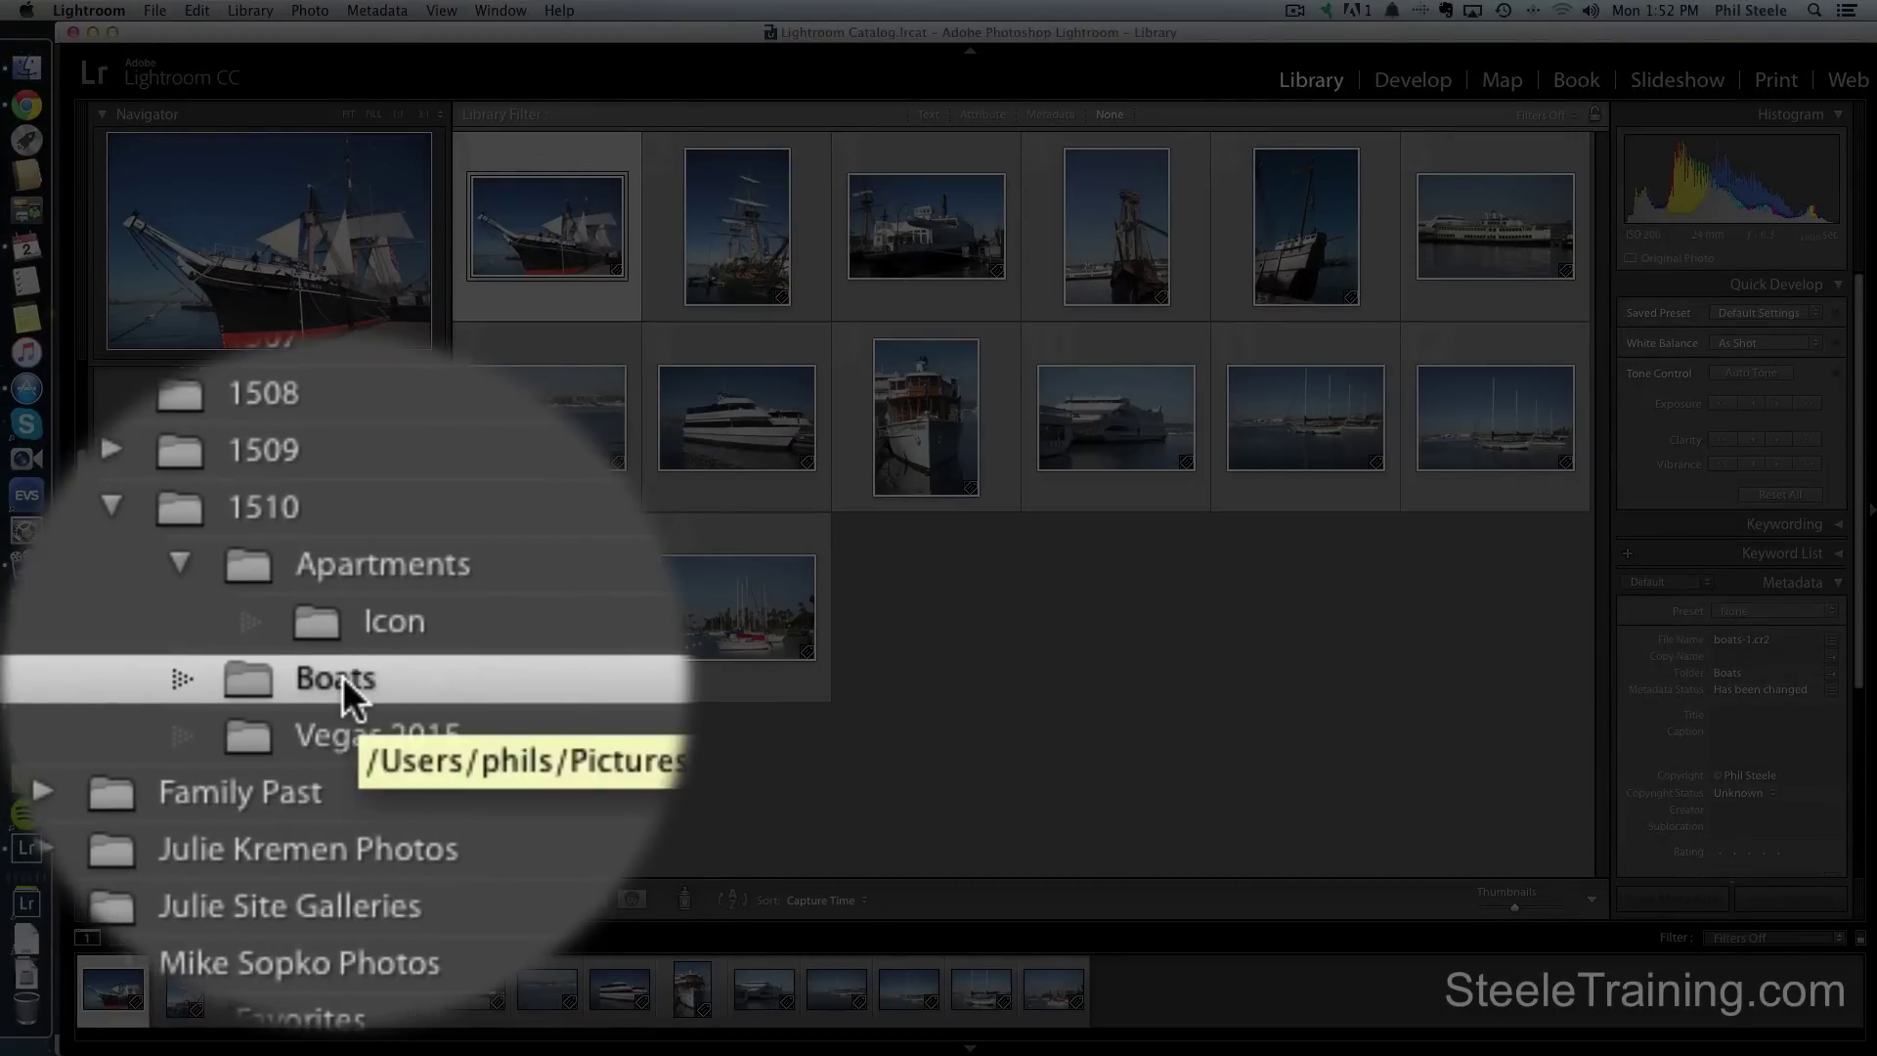
drag(342, 677, 268, 598)
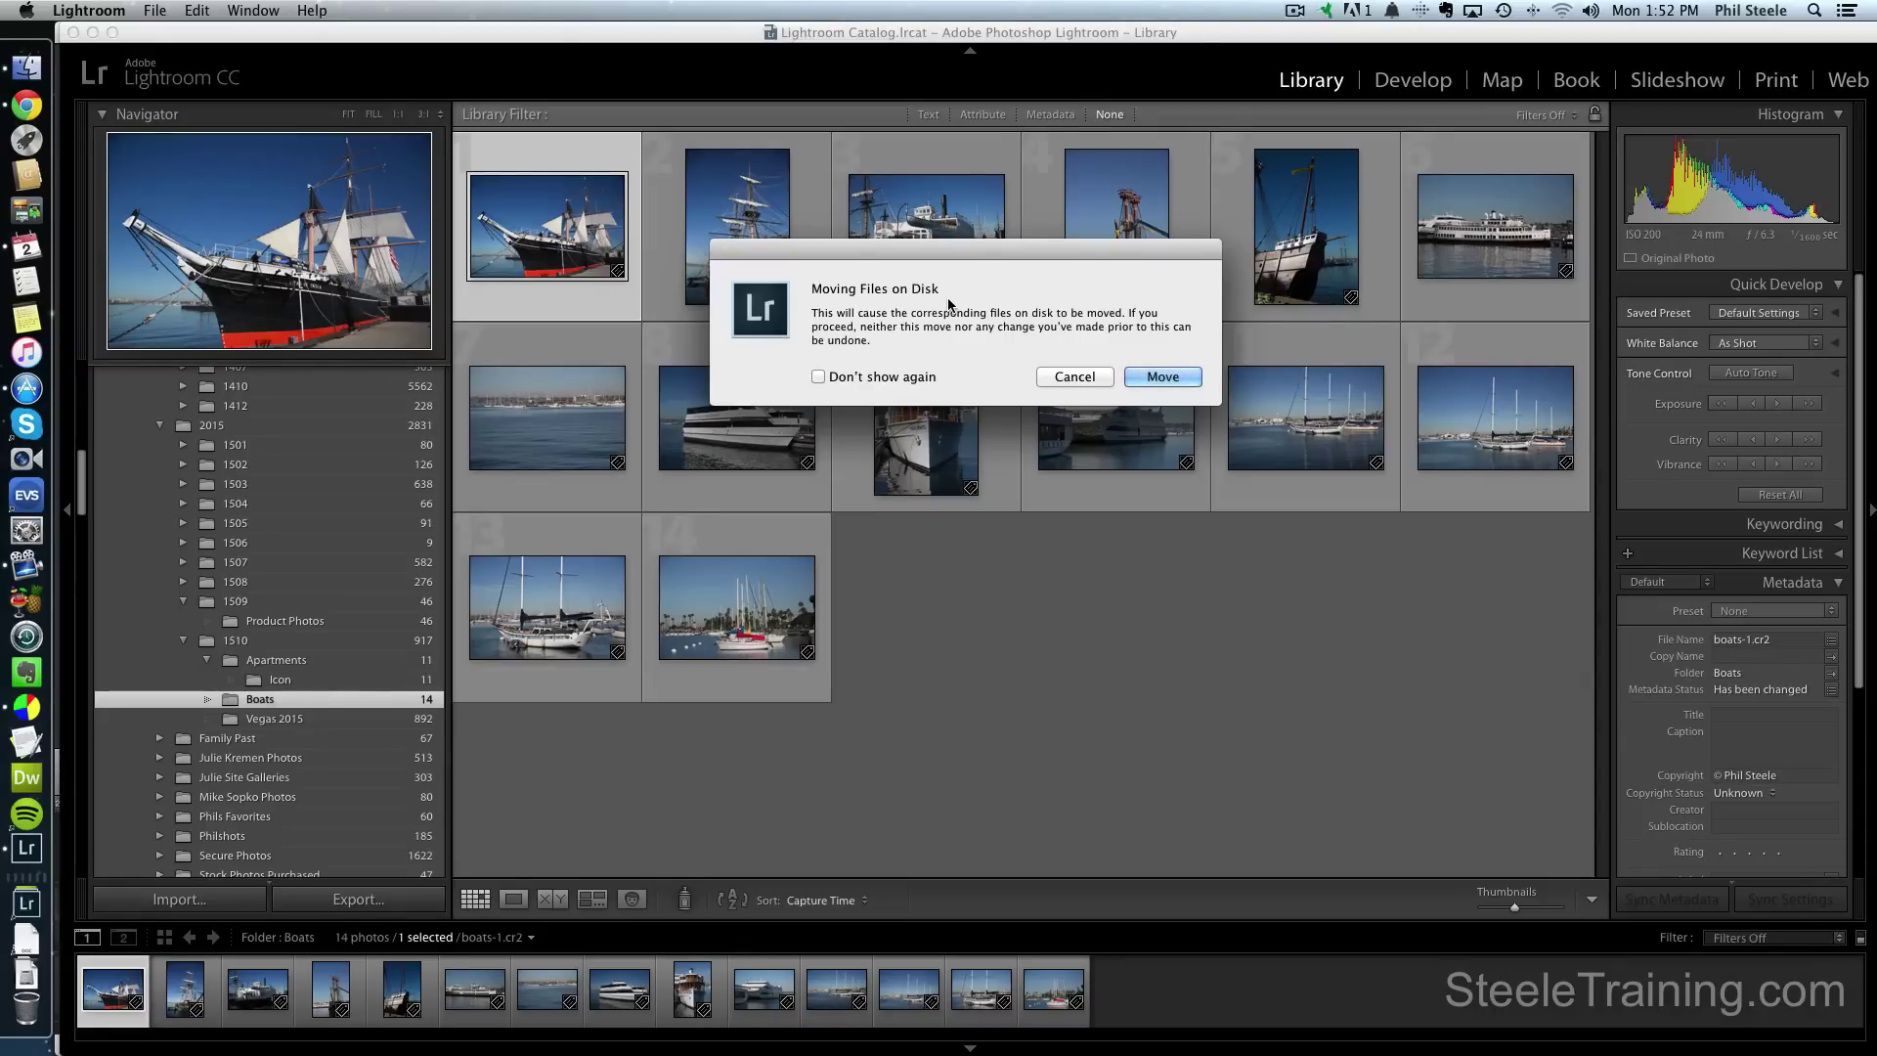
click(1154, 378)
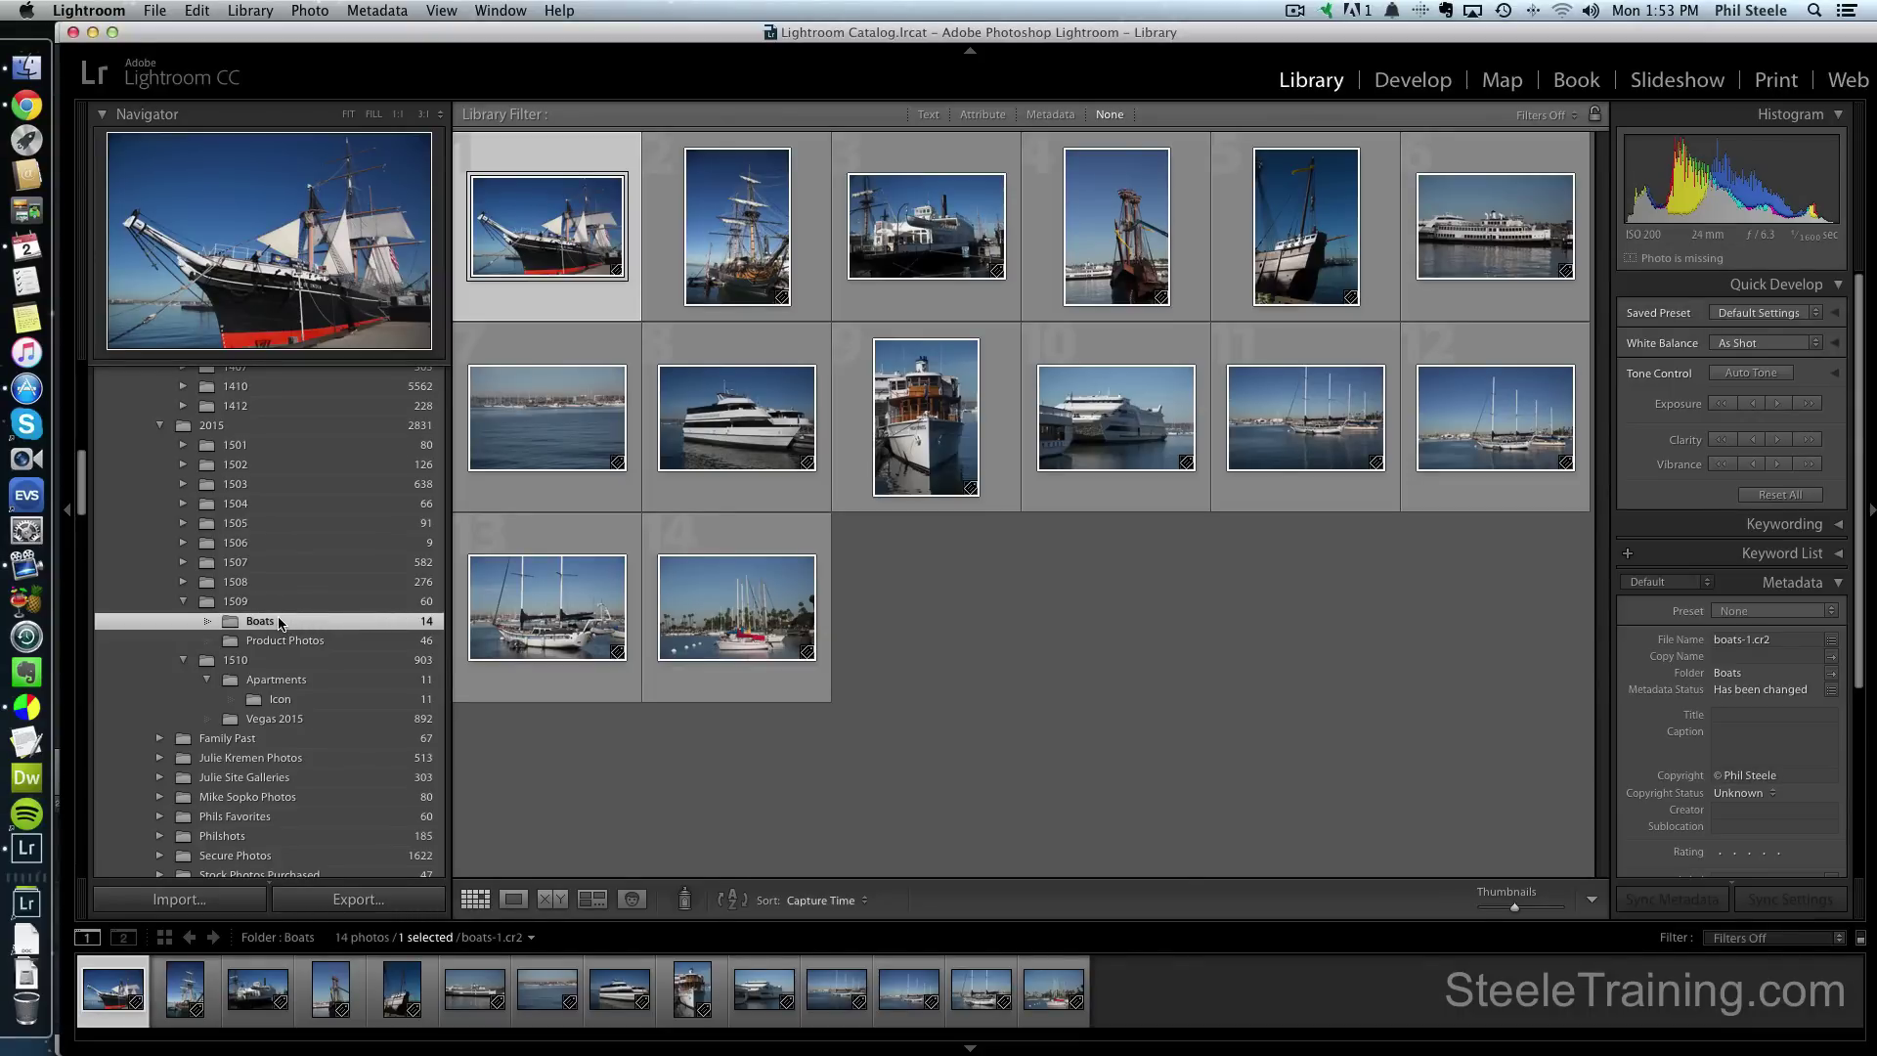
drag(279, 623, 275, 662)
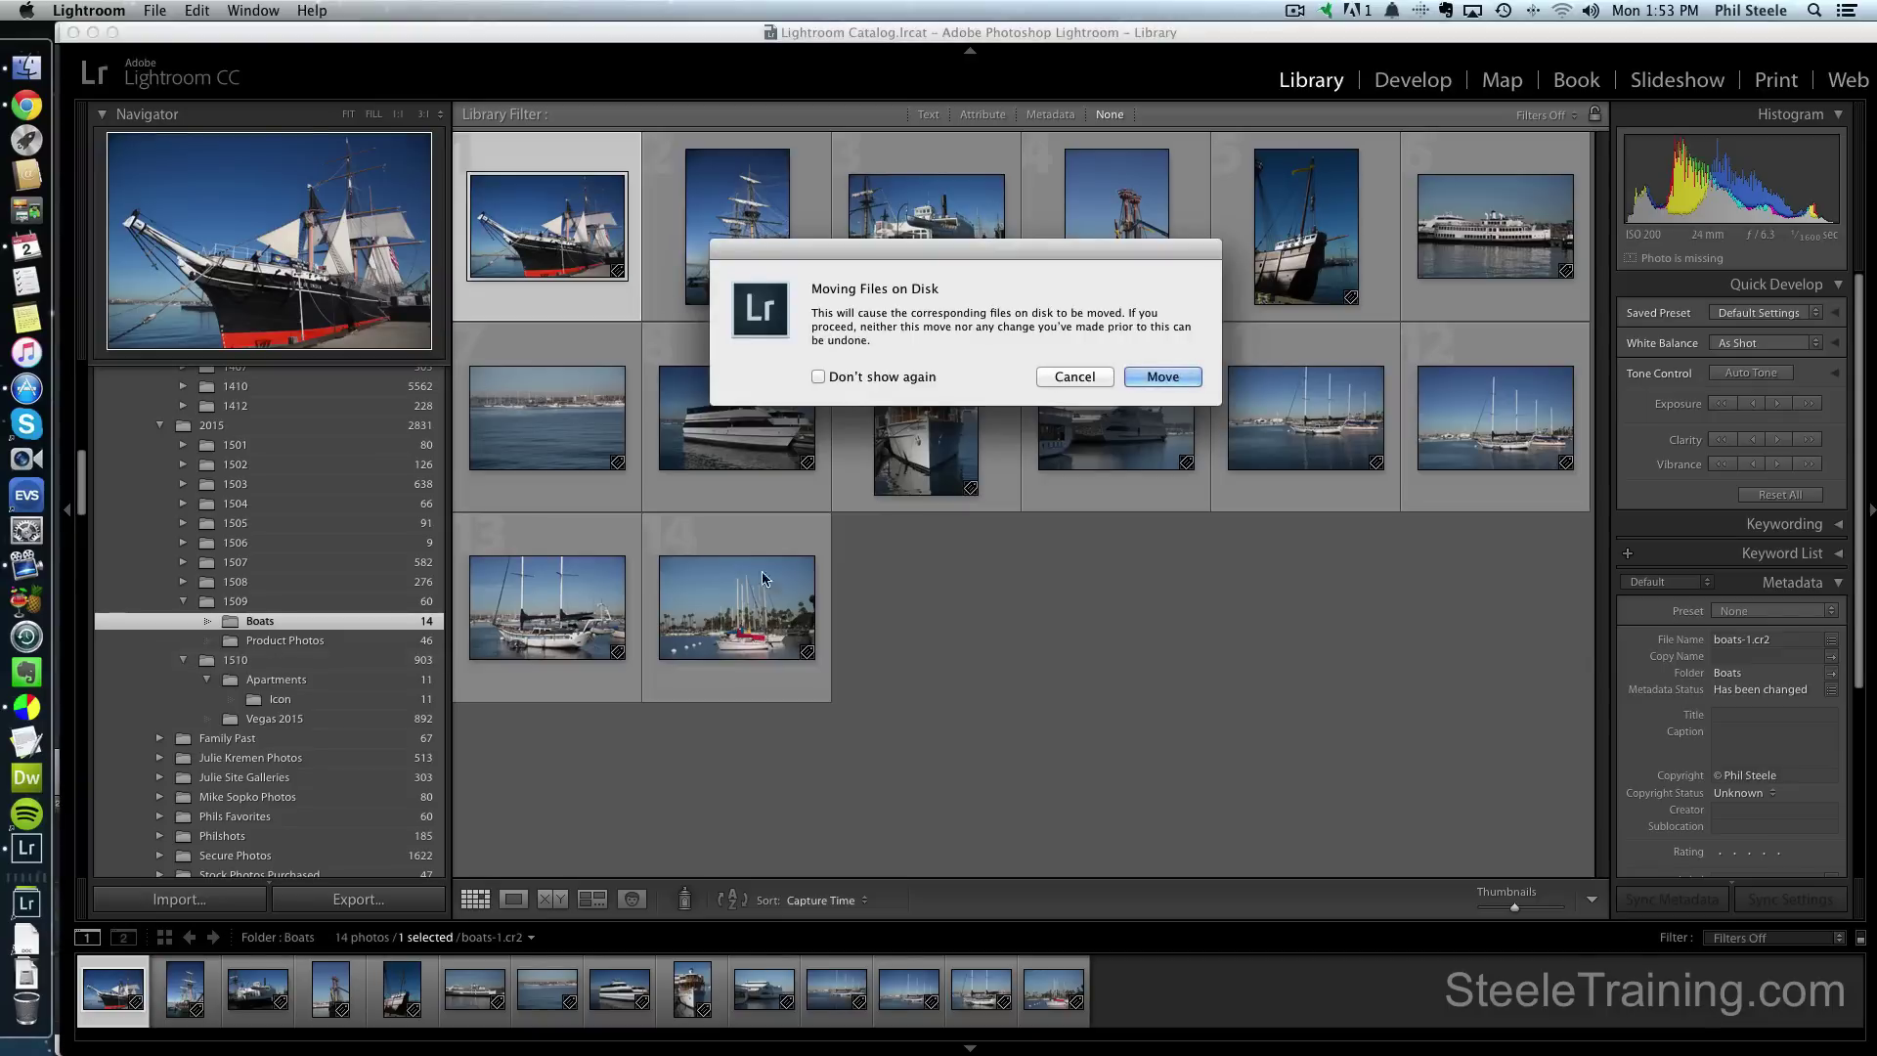
click(1163, 377)
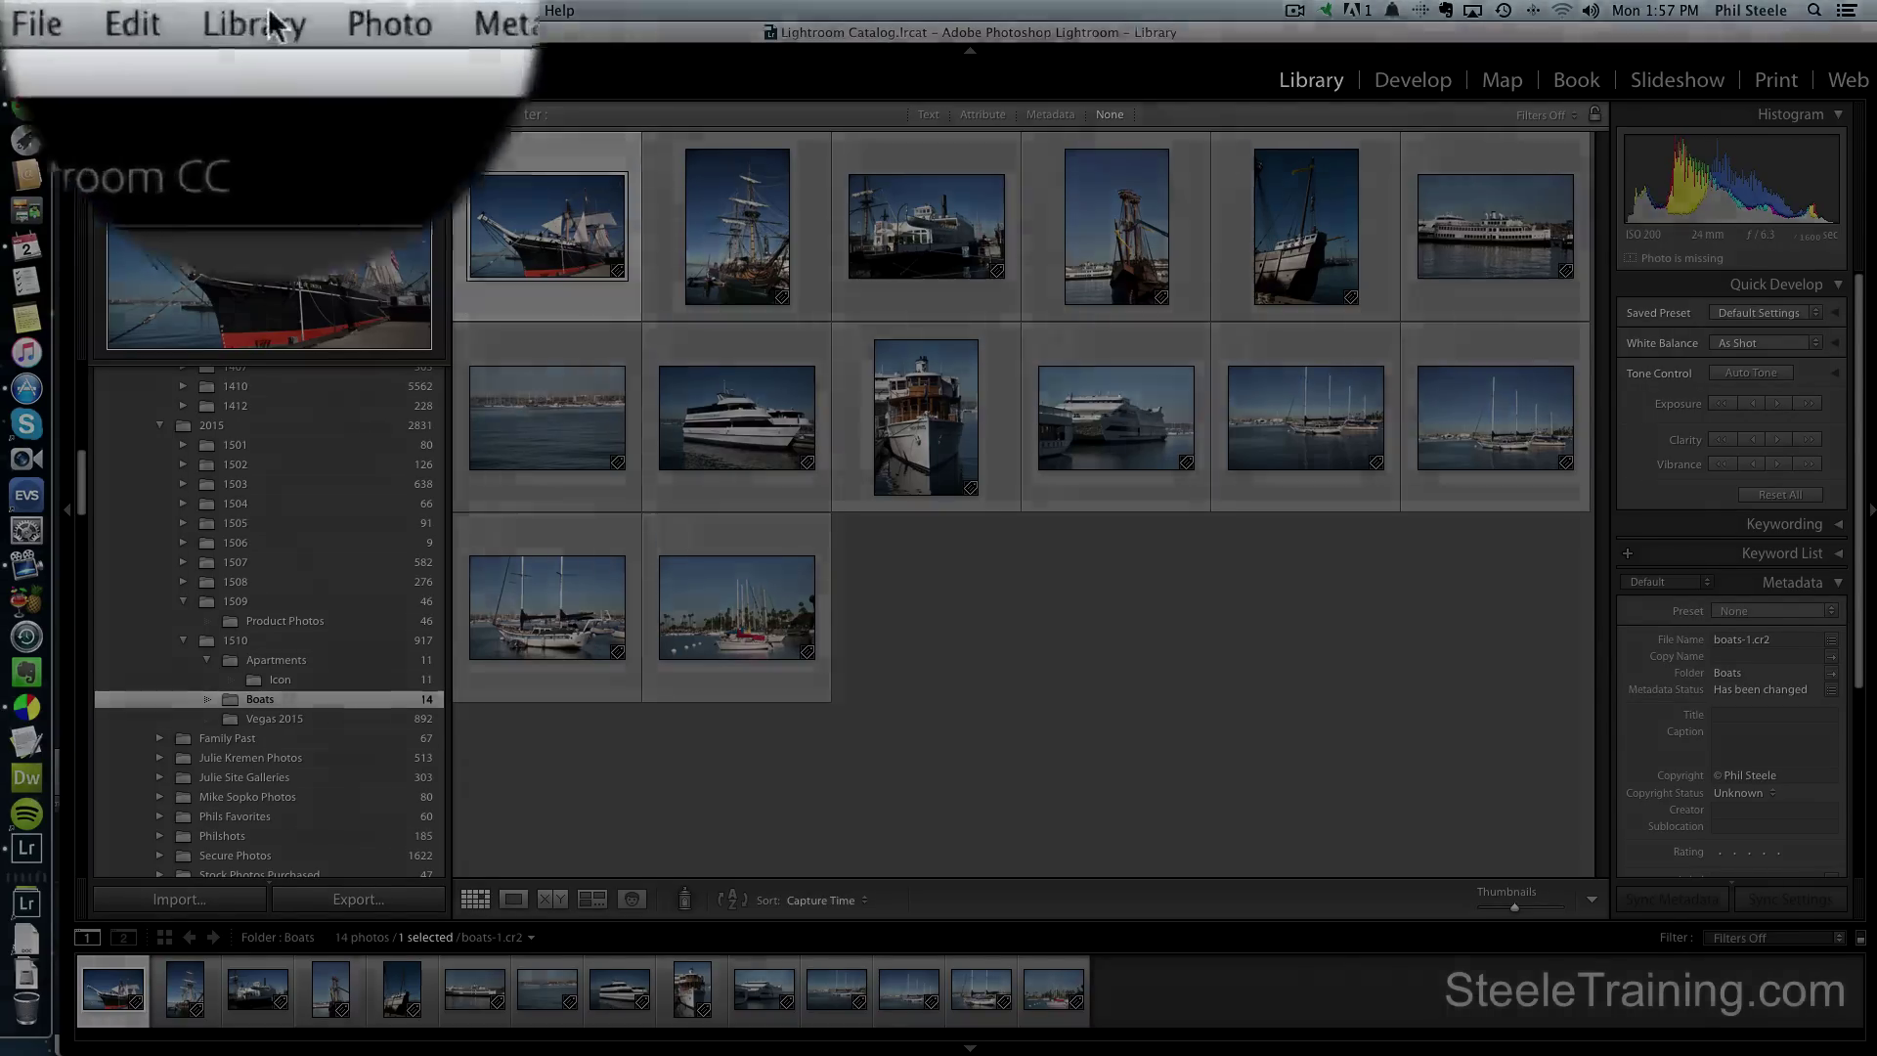
click(250, 10)
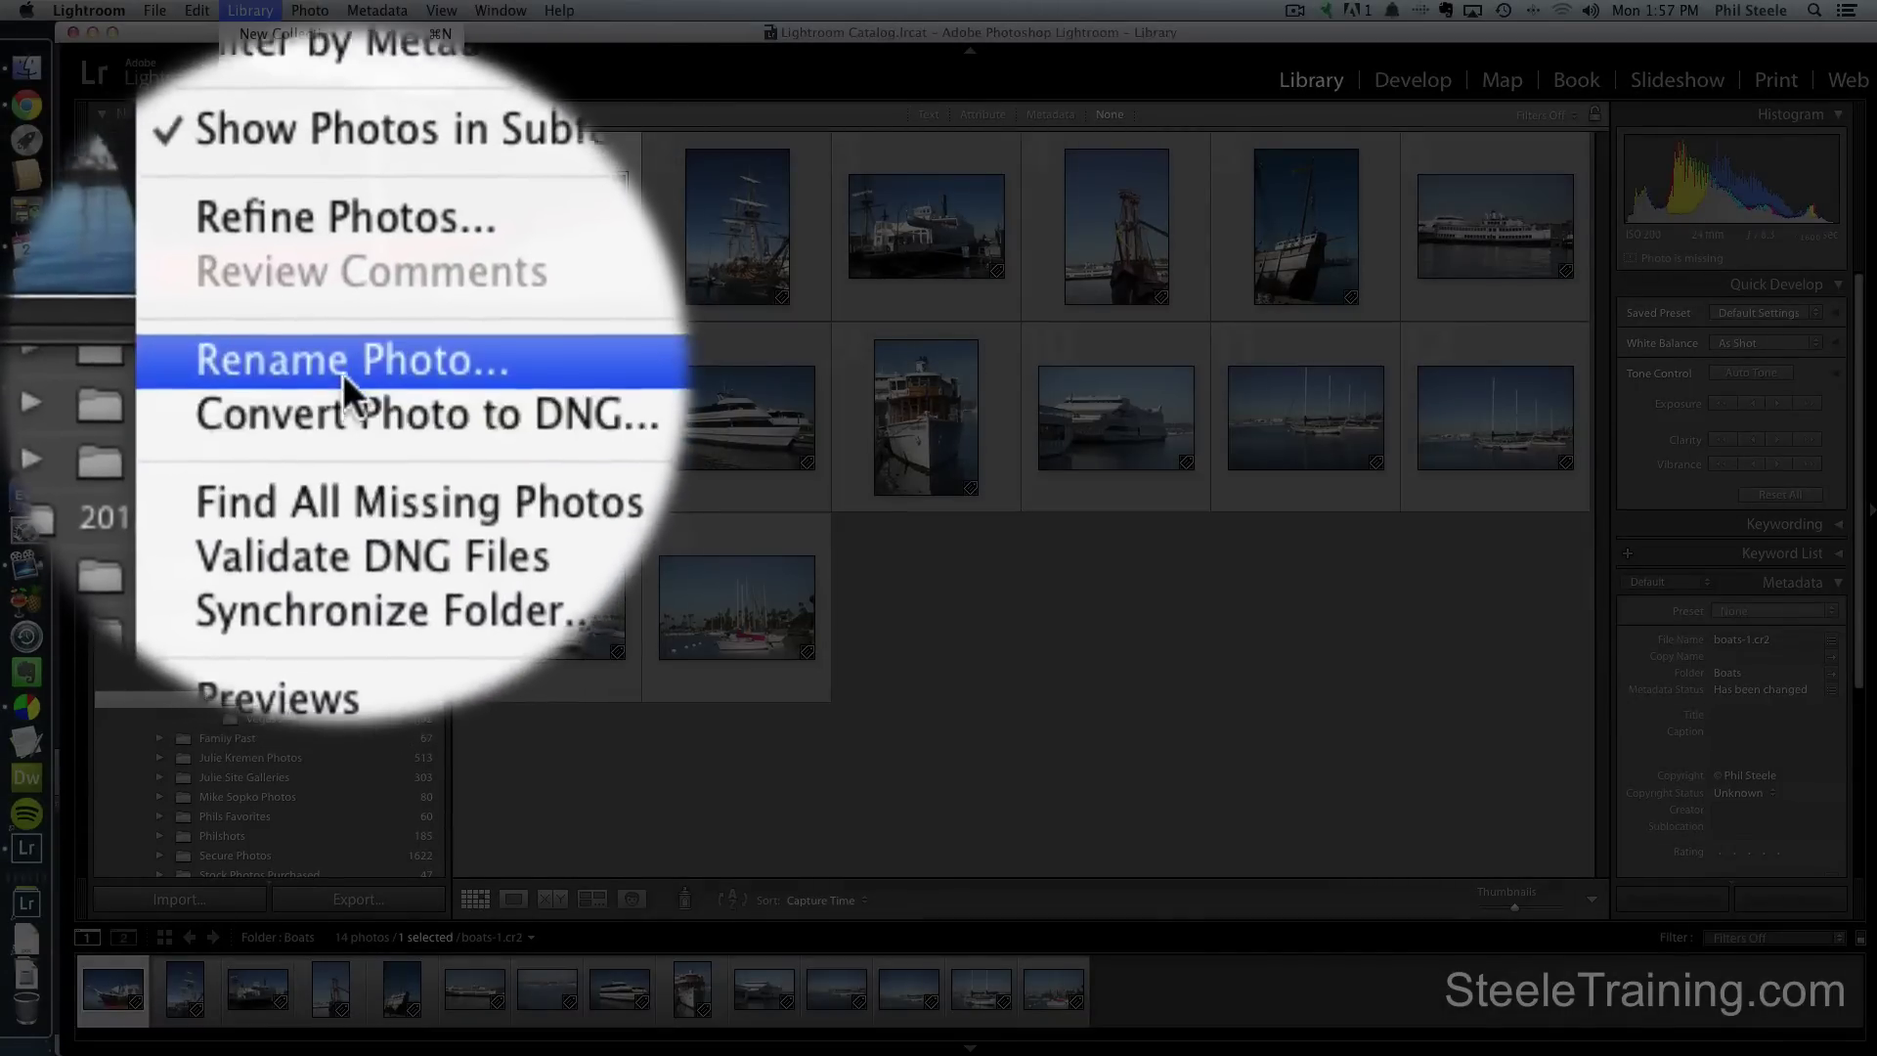
click(342, 364)
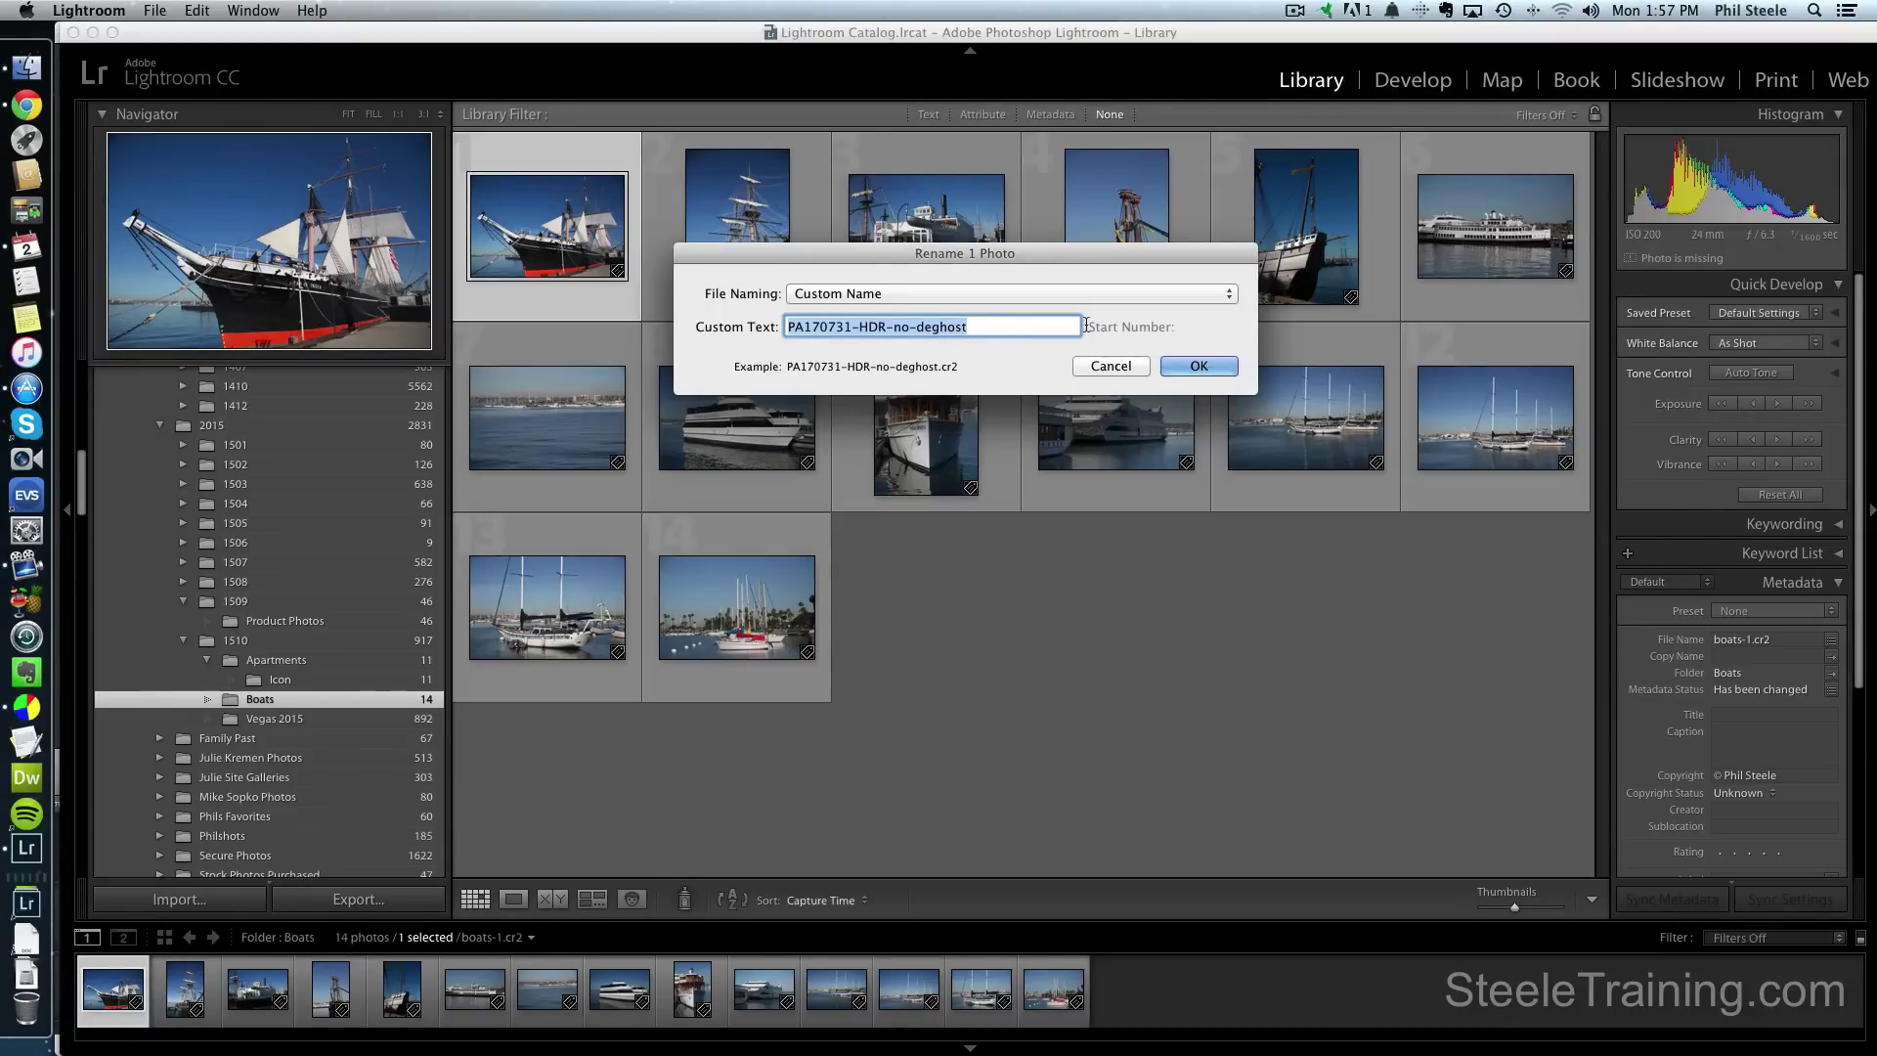
click(1229, 294)
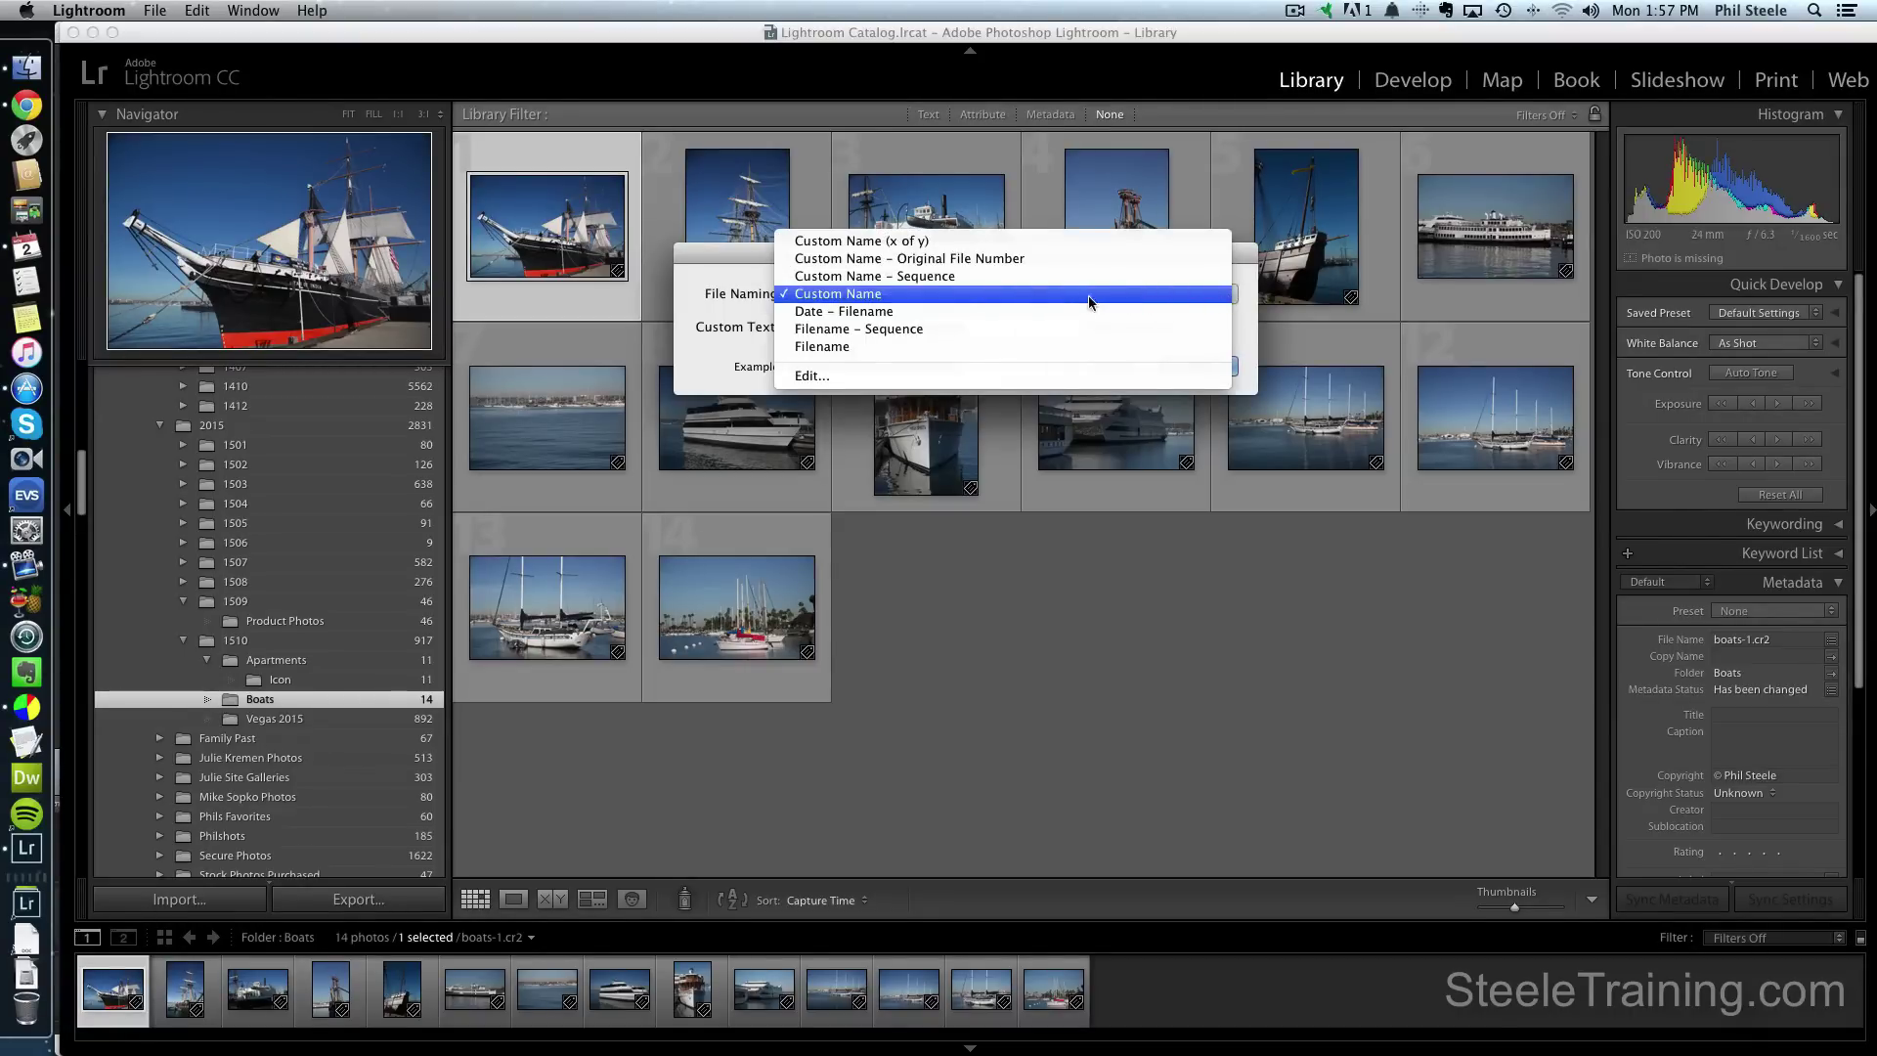
click(1242, 261)
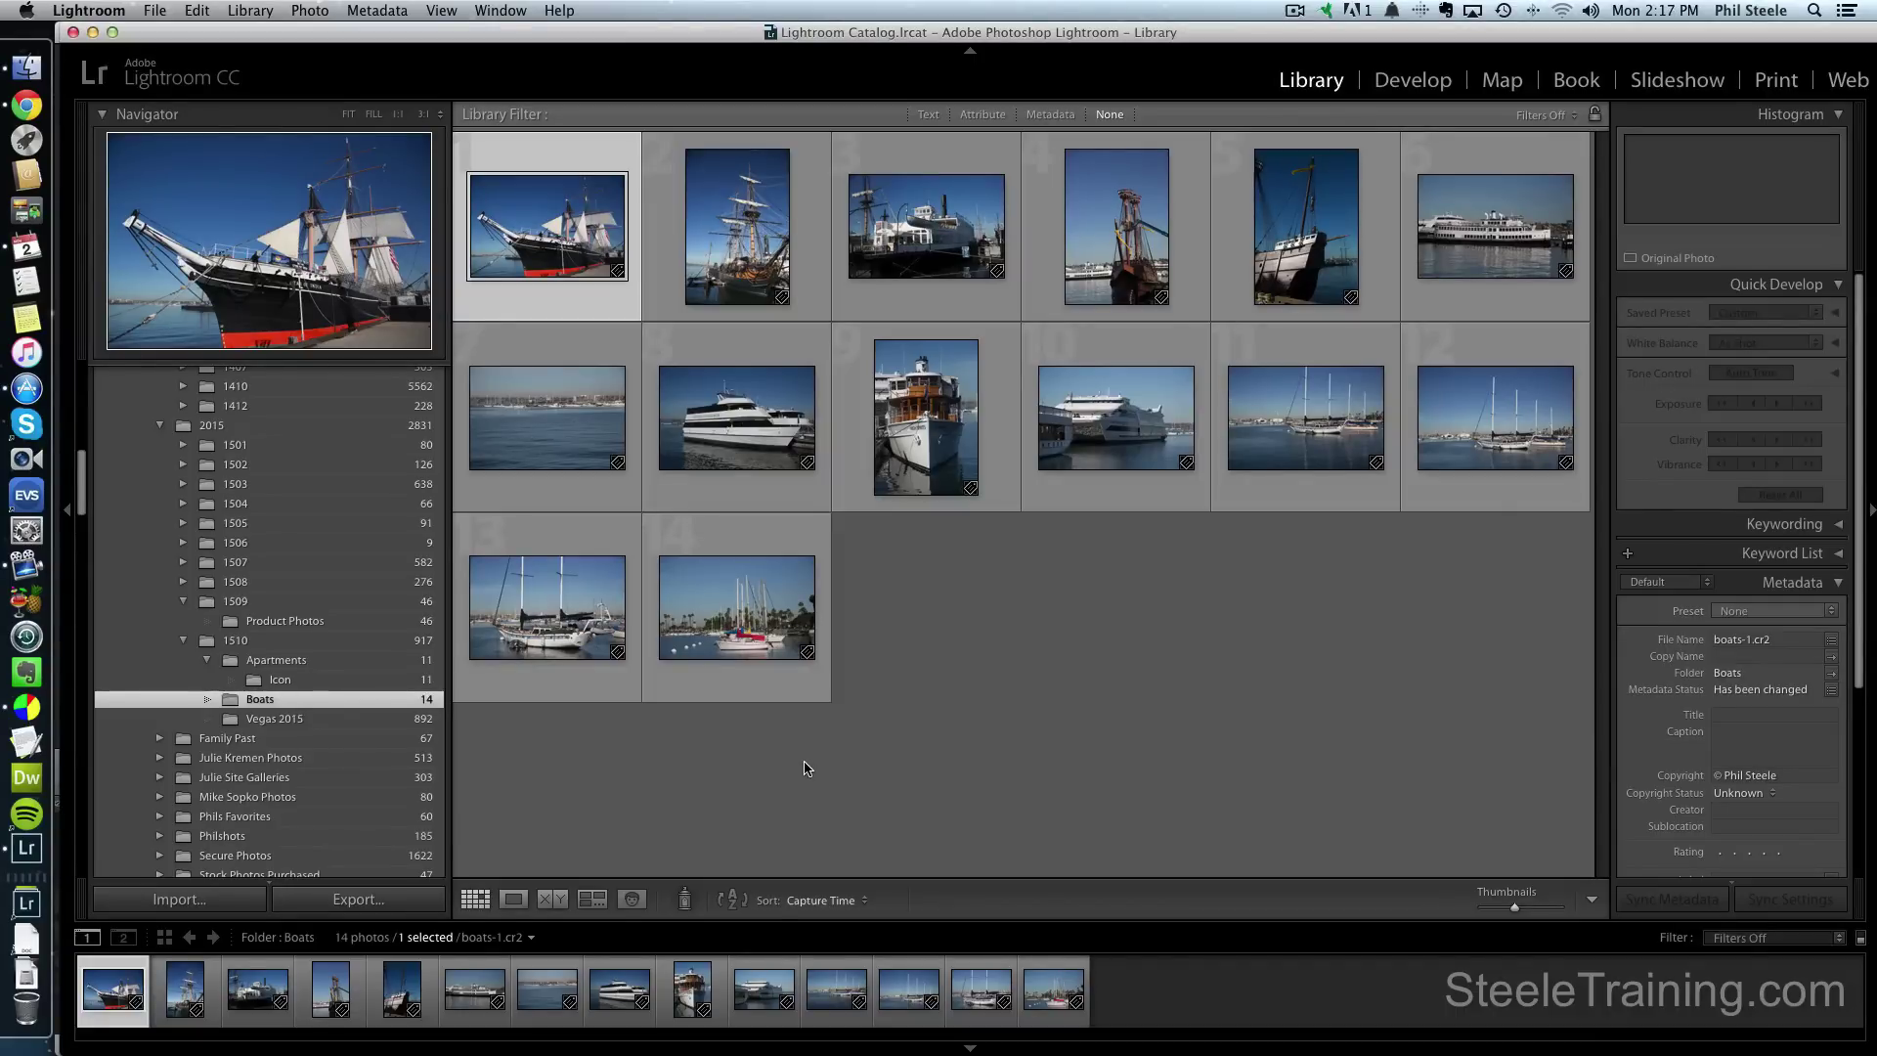
In Finder, drag the Boats folder from 1510 into 1509, then return to Lightroom.
click(27, 67)
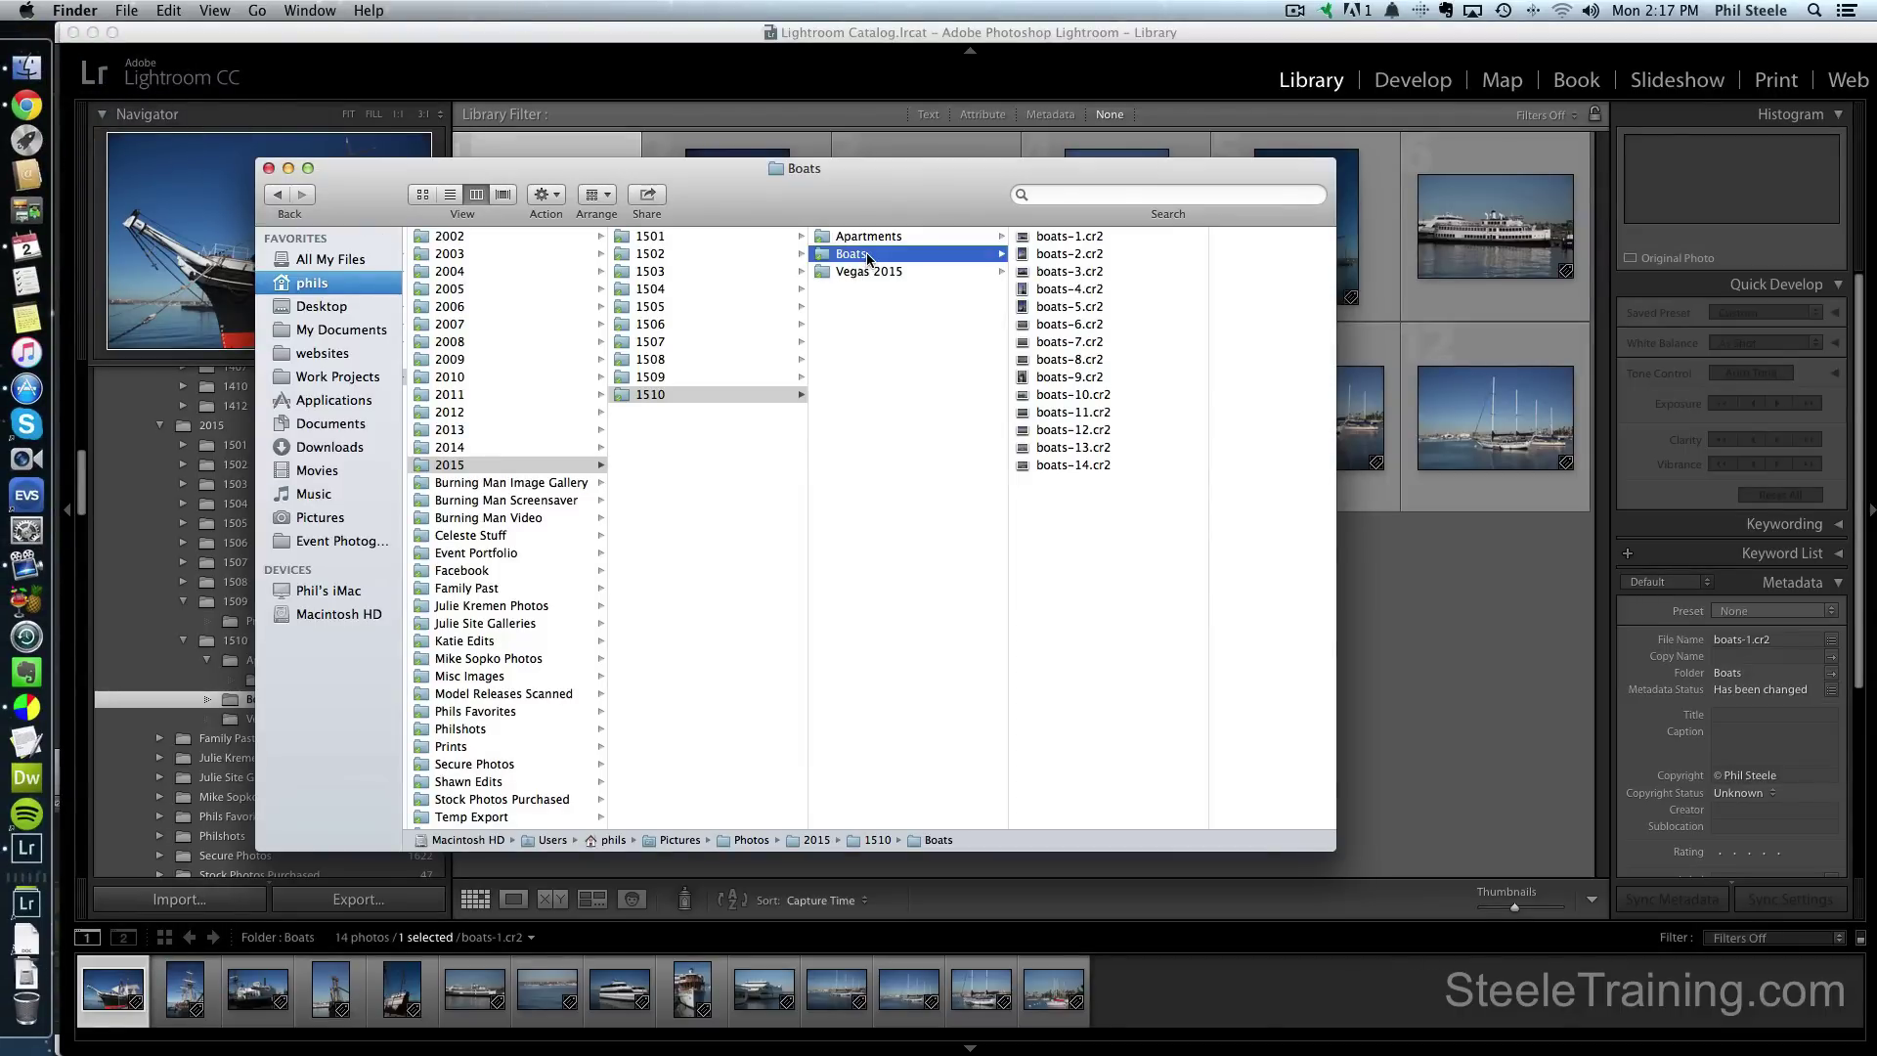
drag(867, 257, 664, 374)
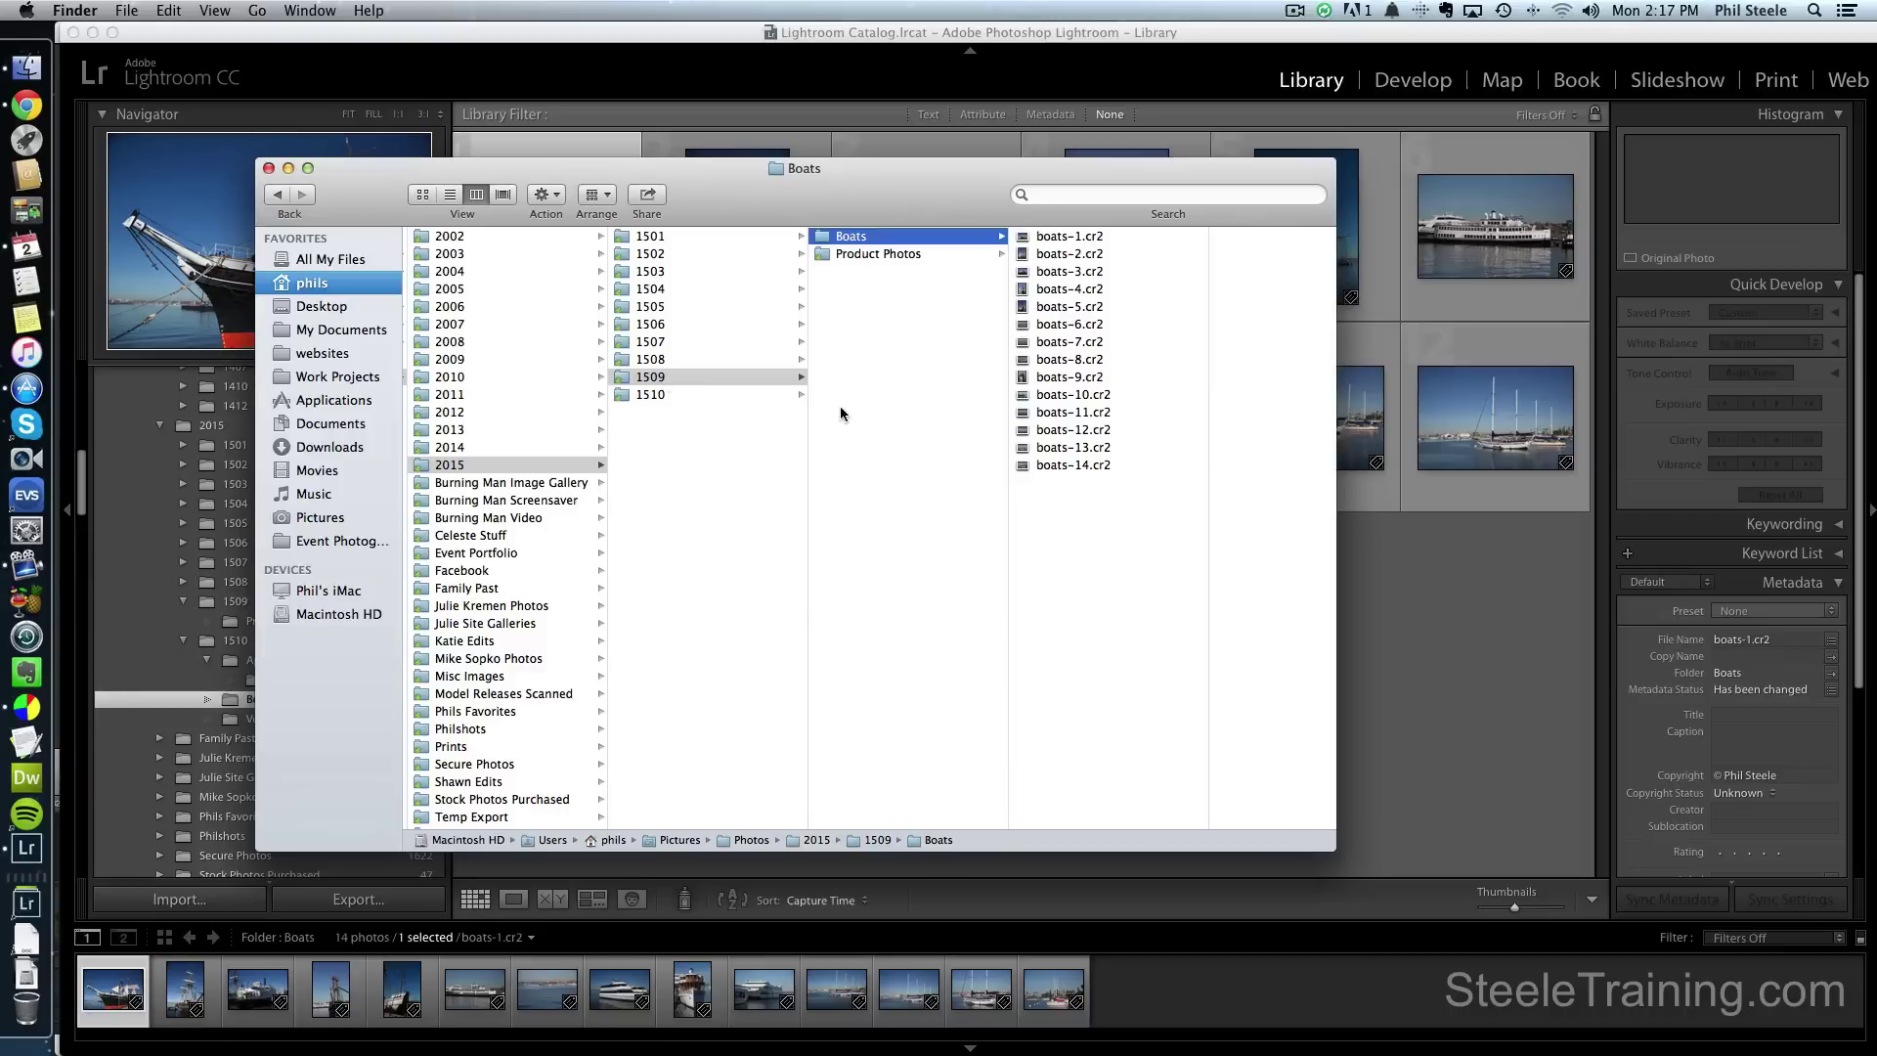
click(1398, 575)
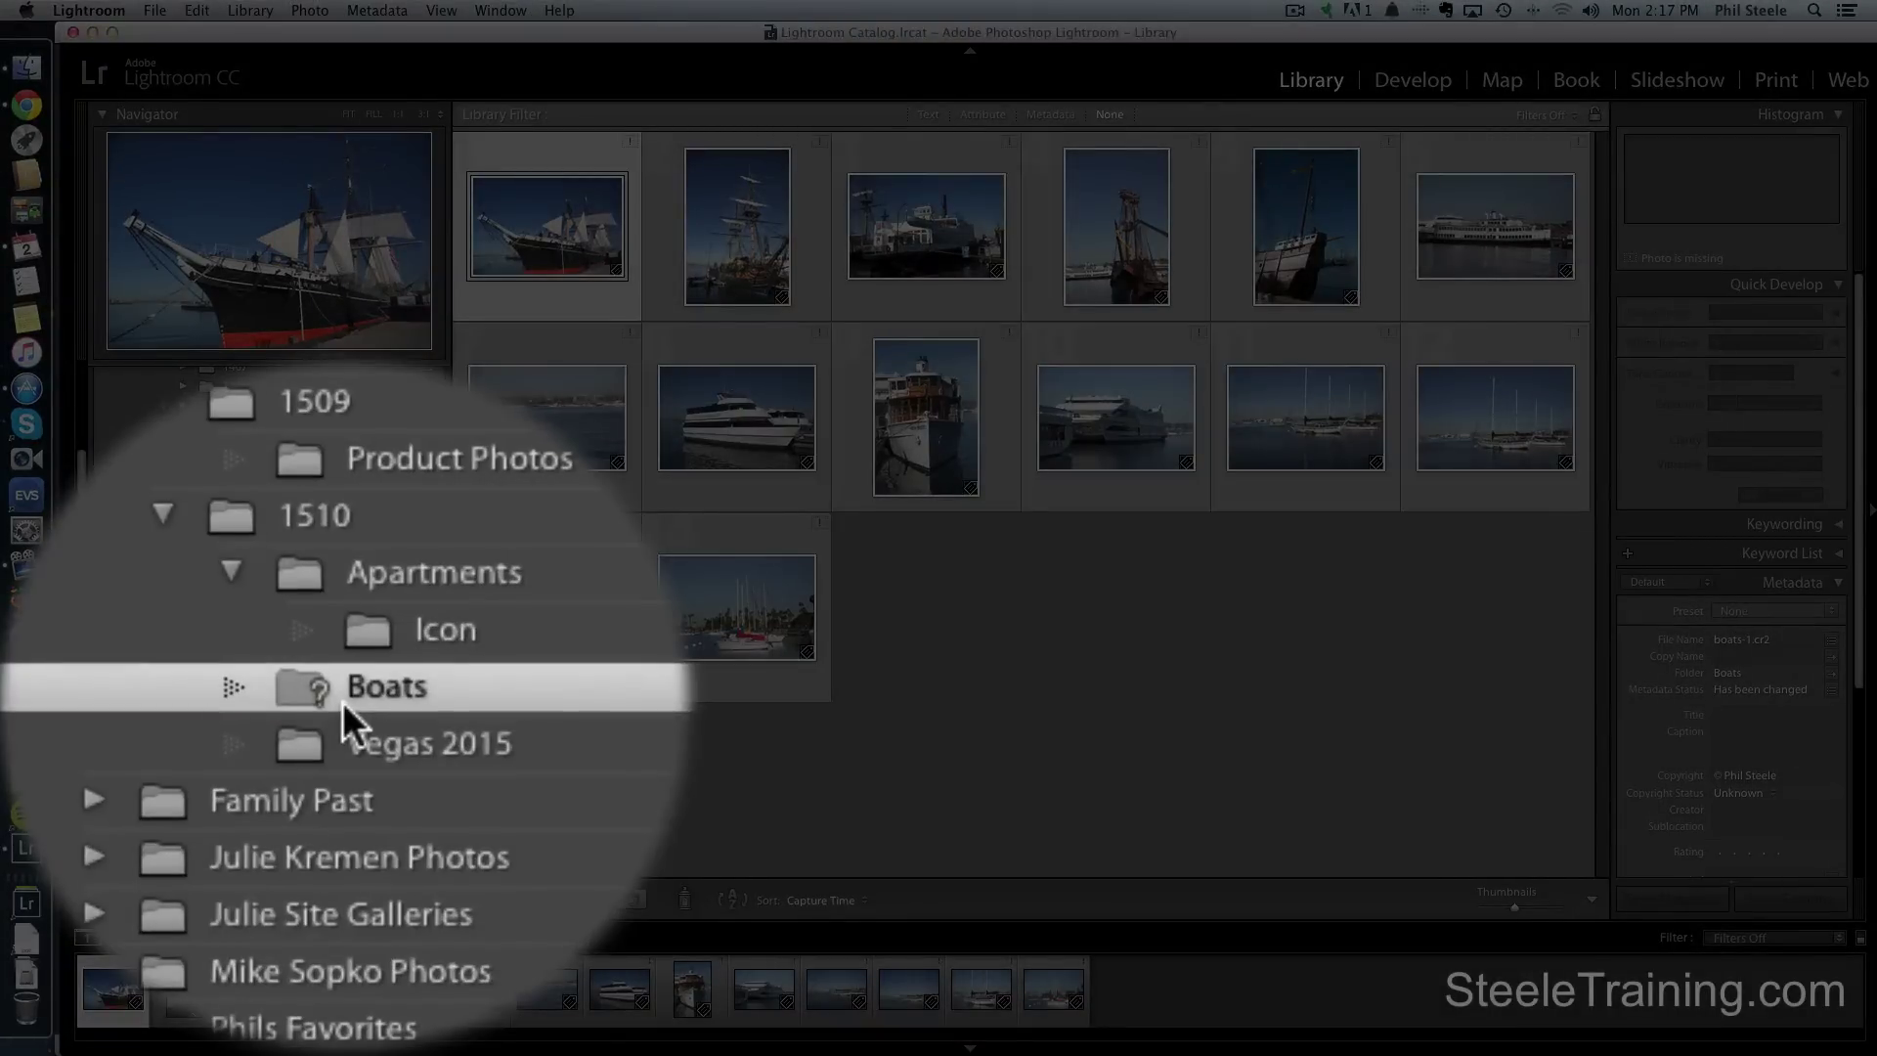
mouse_move(342, 701)
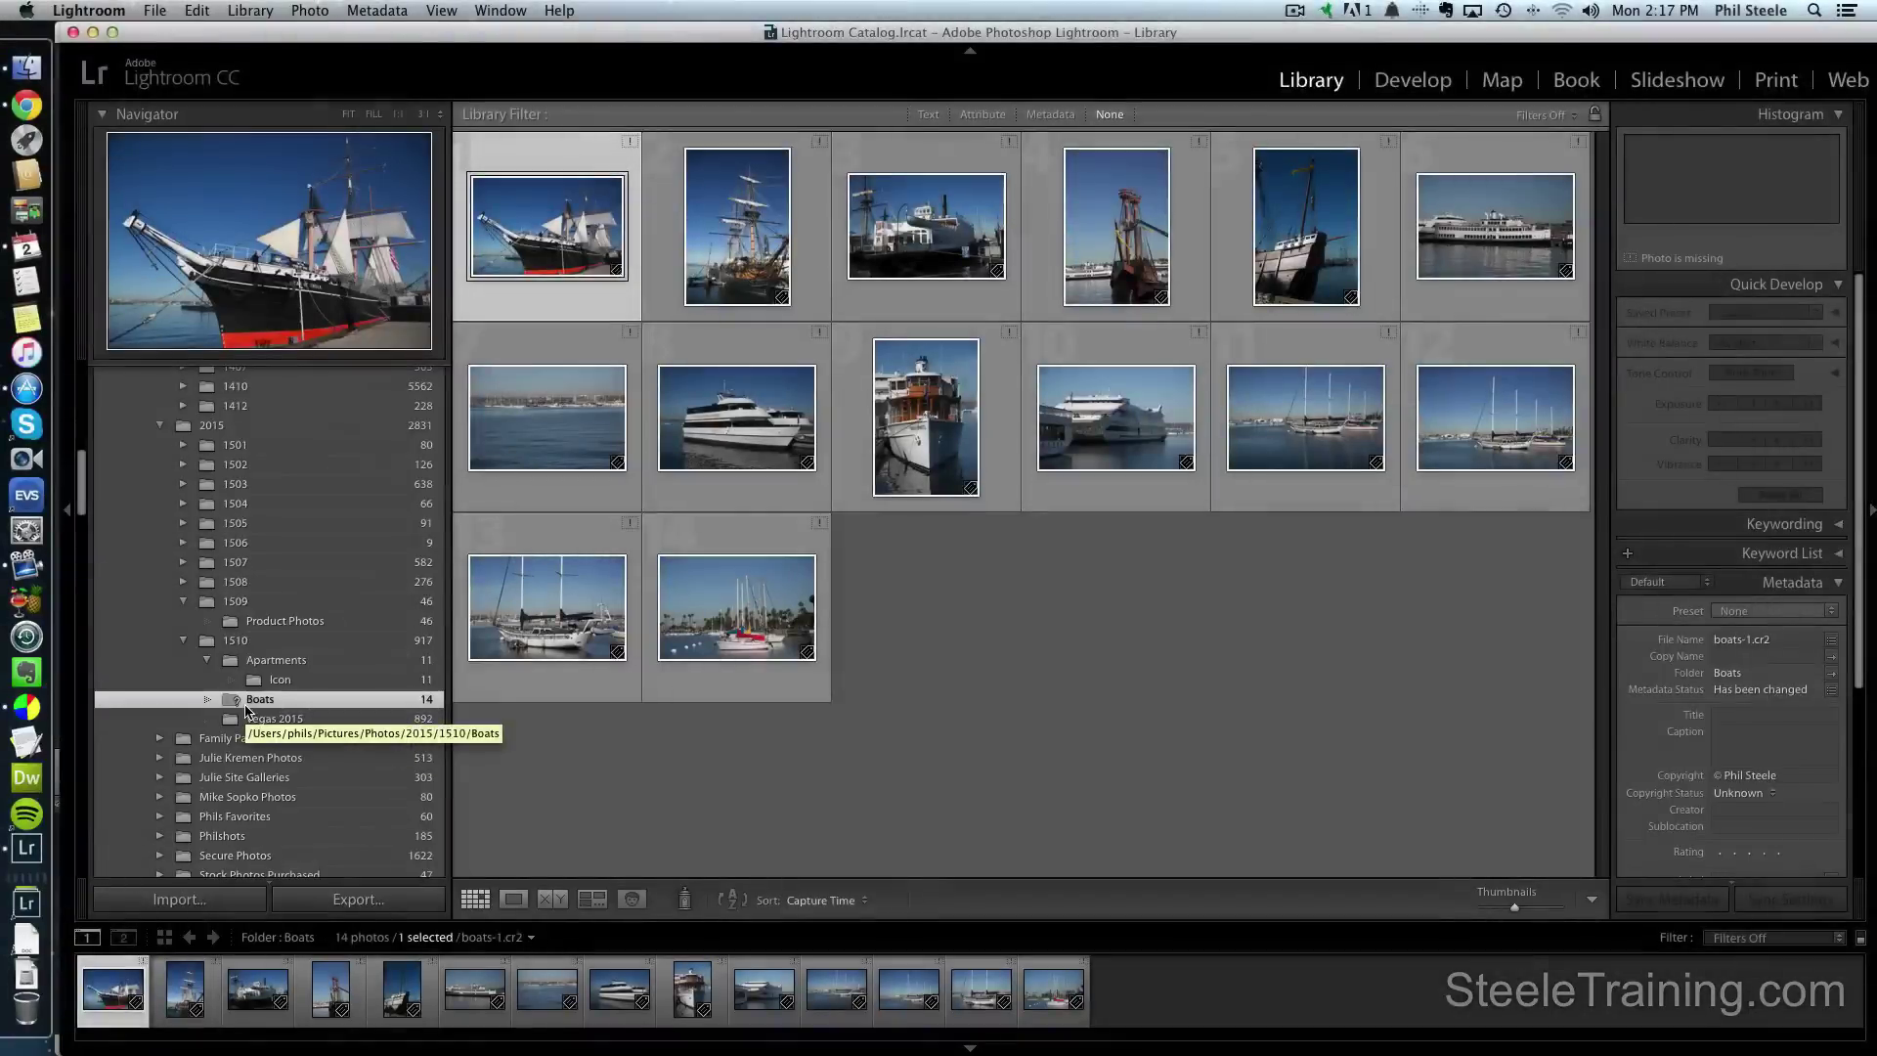
mouse_move(631, 145)
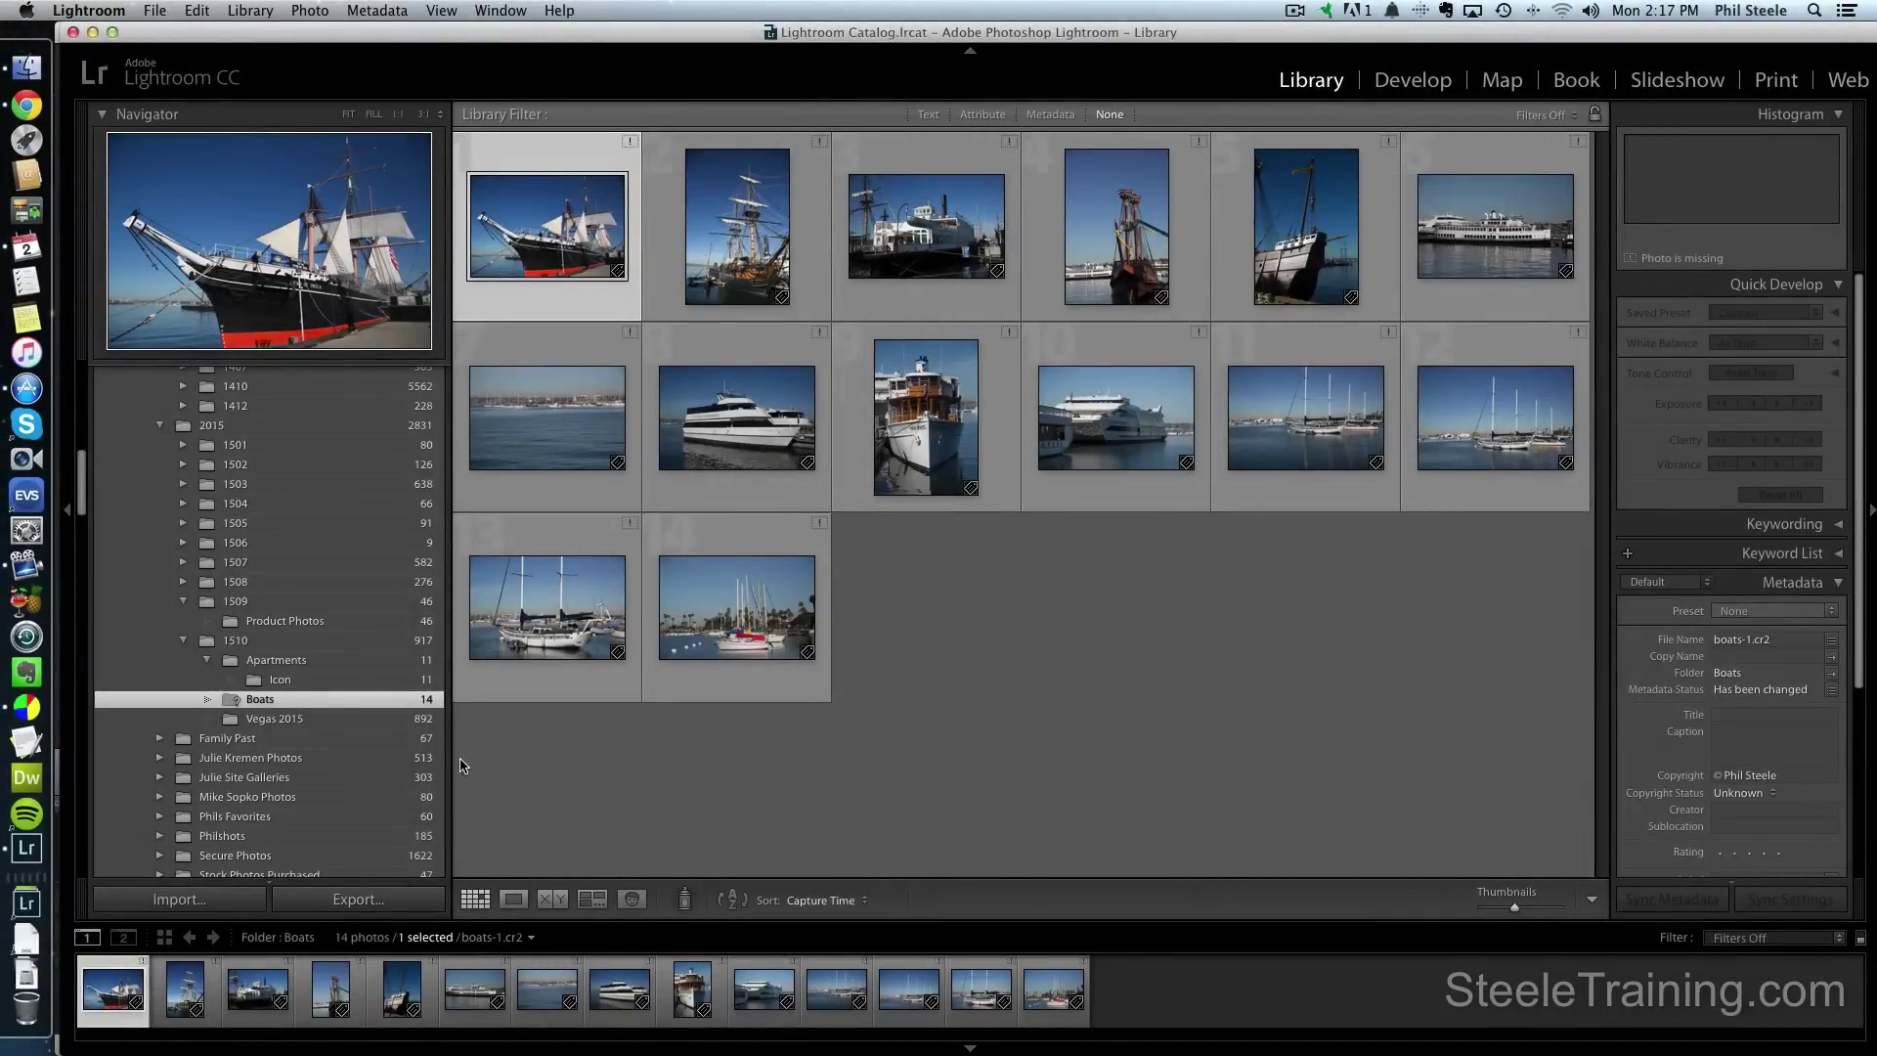
click(384, 888)
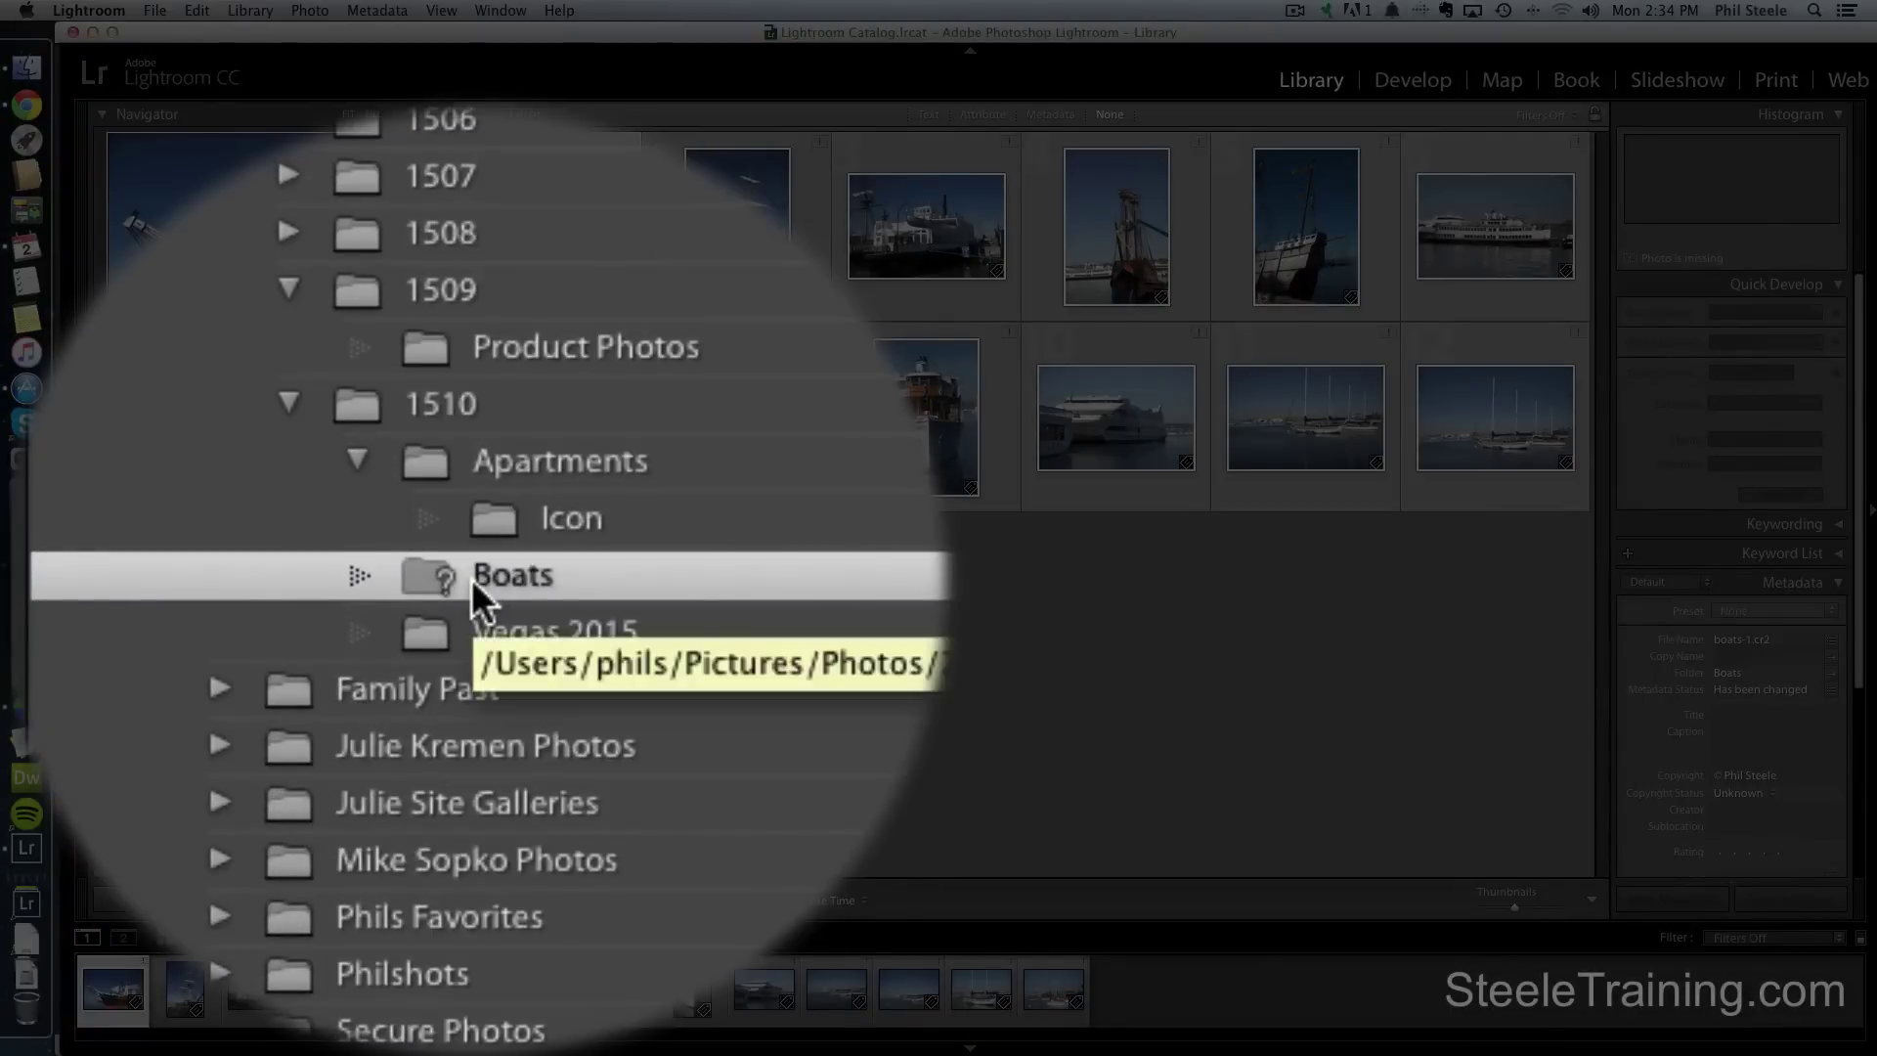
Use Find Missing Folder to relink Boats to 2015 > 1509 > Boats.
right_click(471, 579)
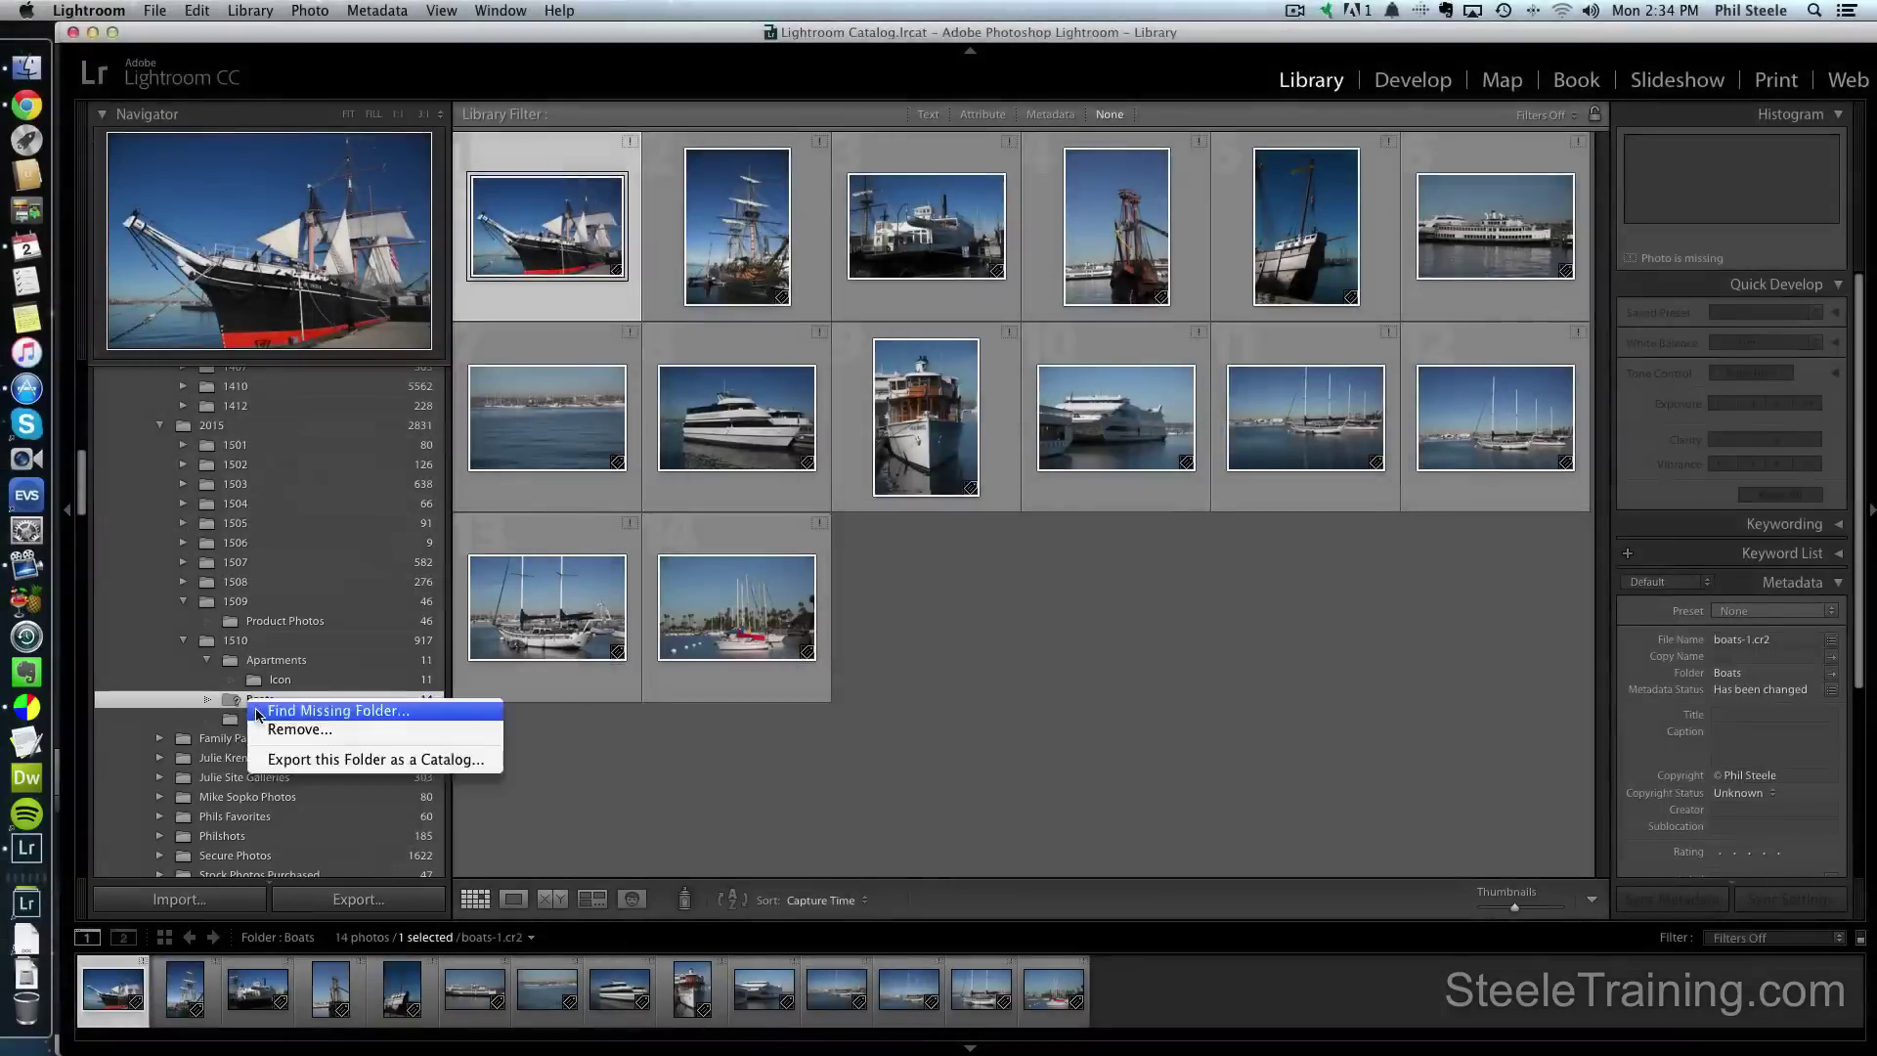
click(260, 714)
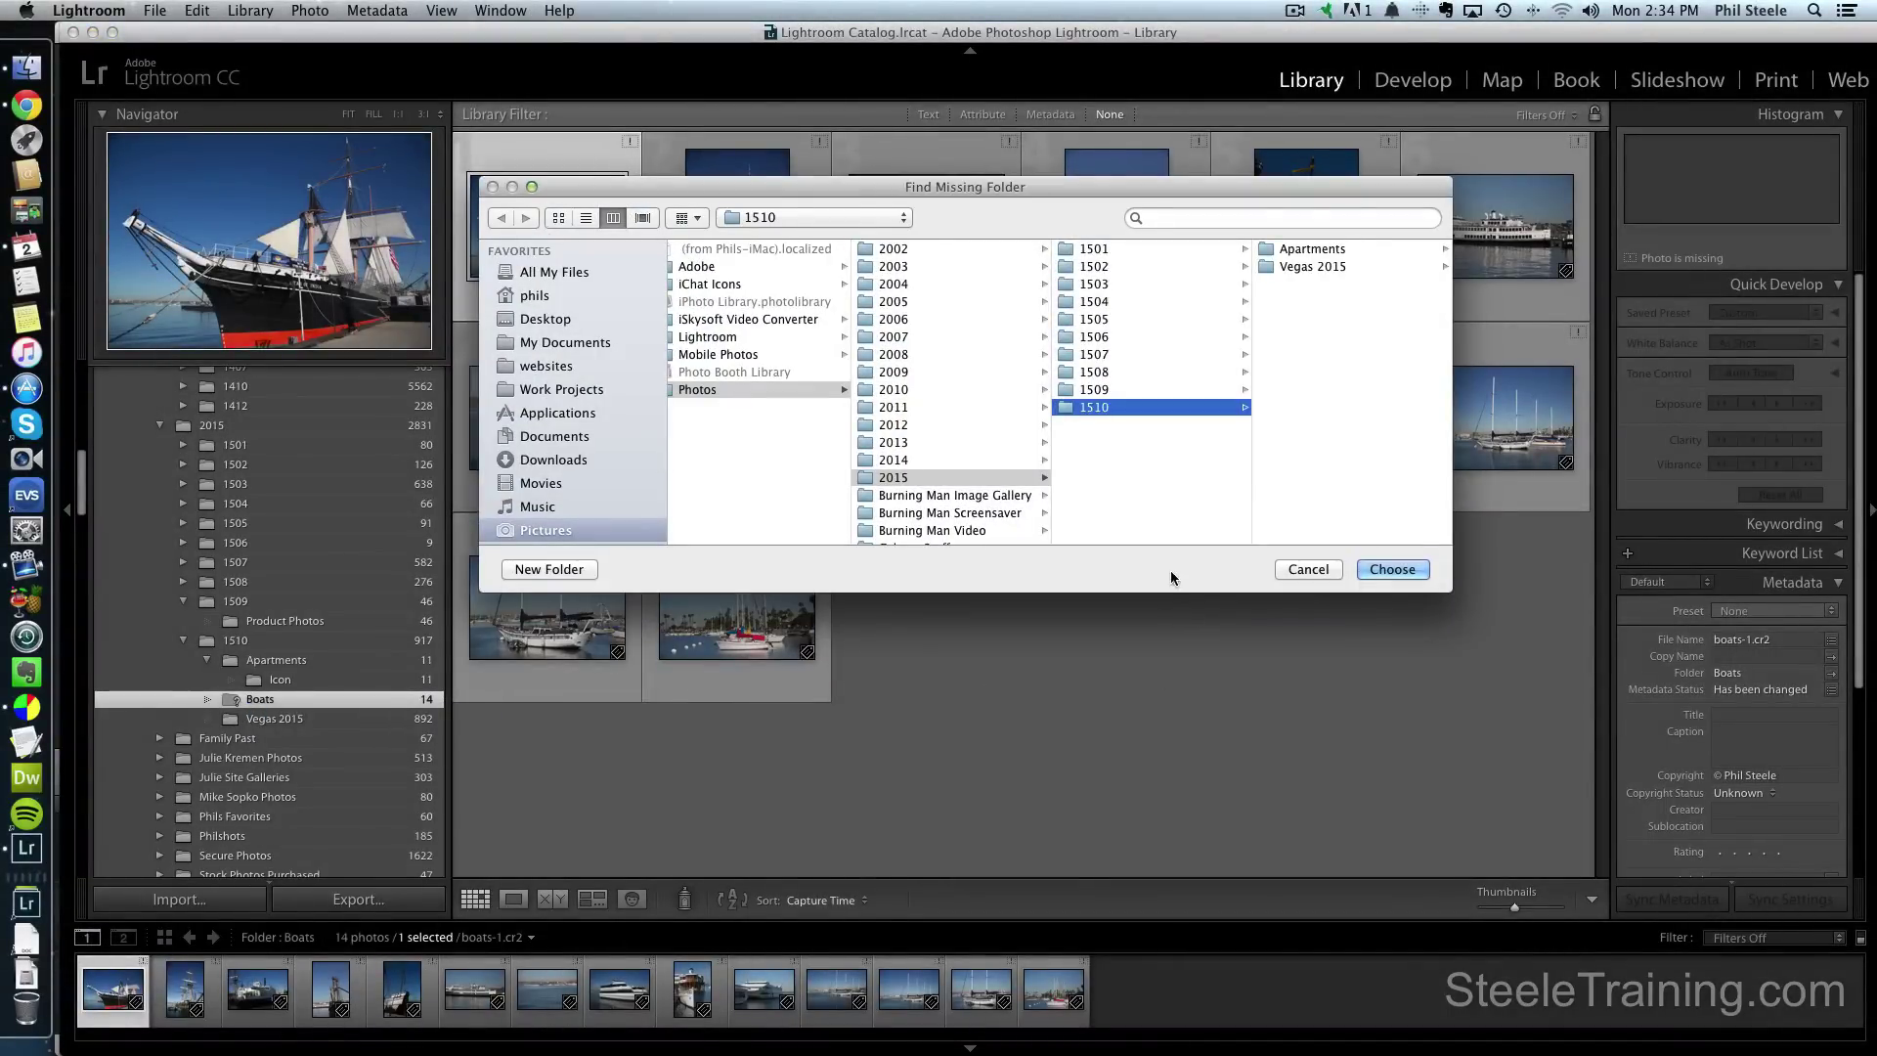
click(1111, 389)
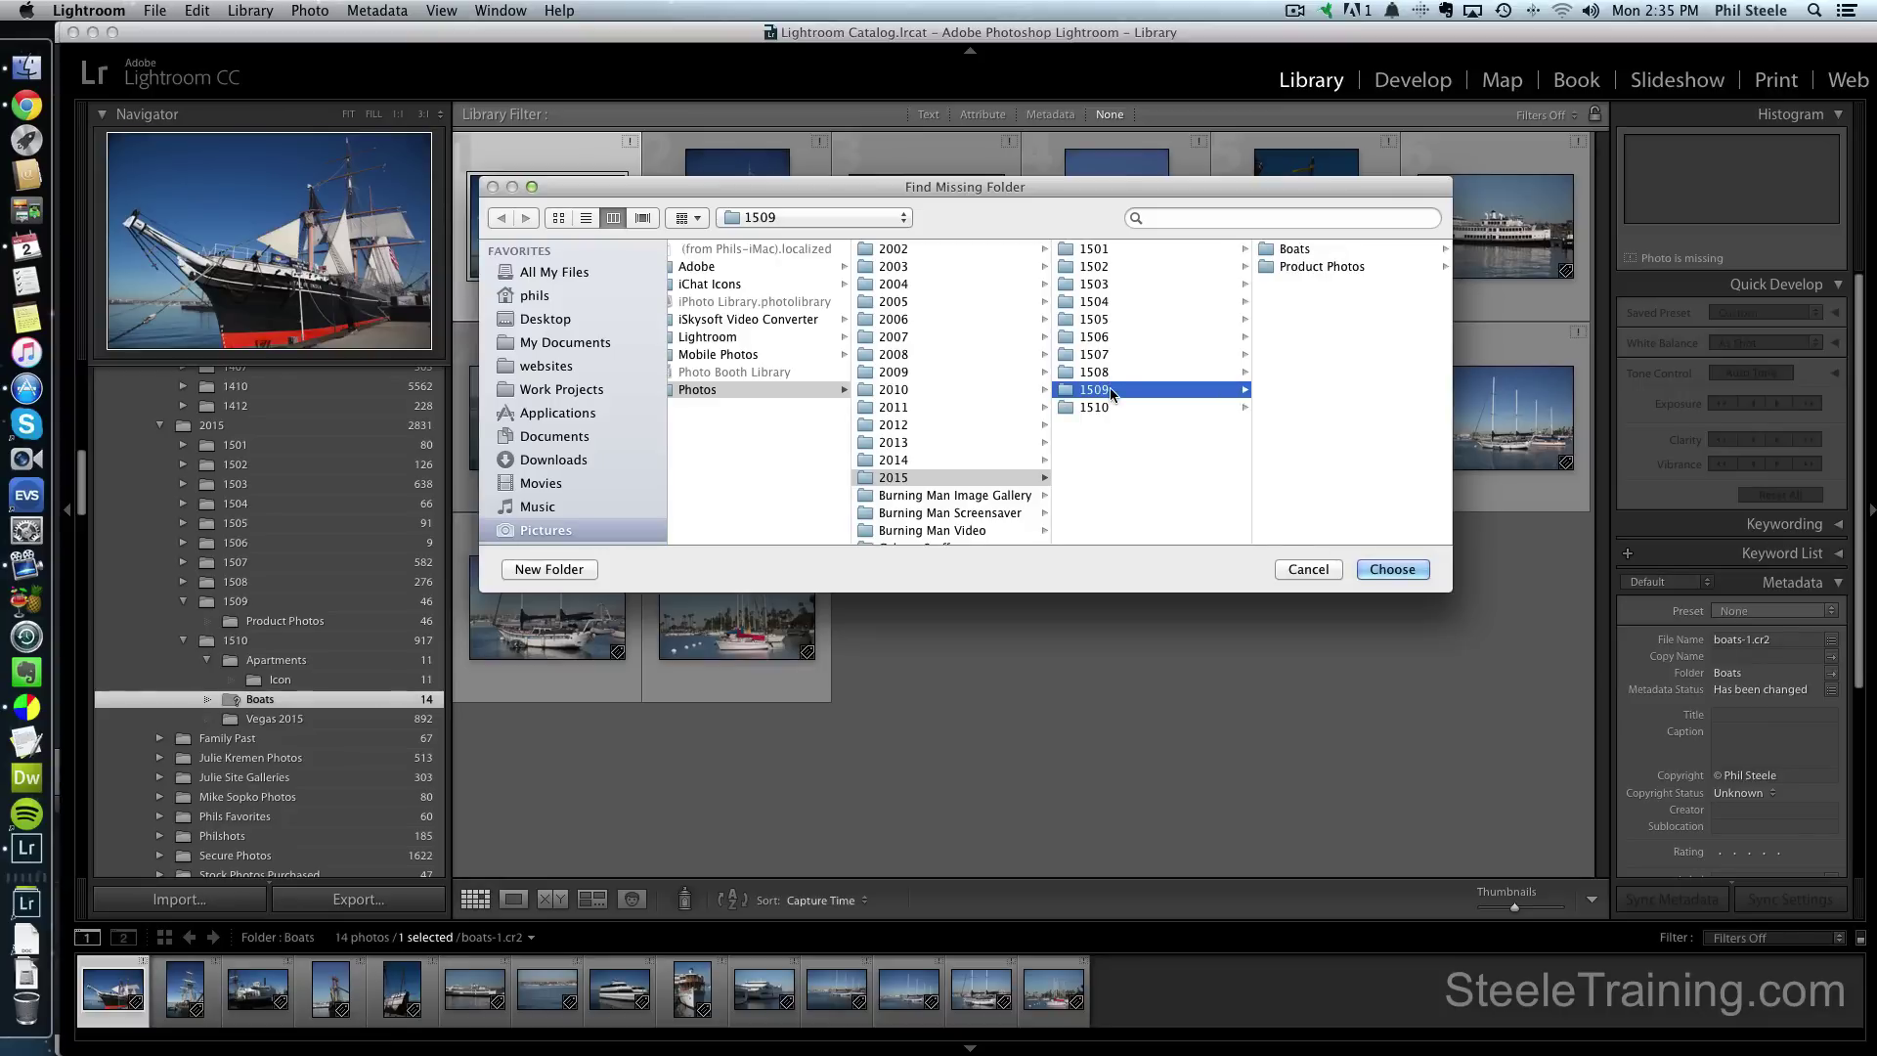
click(1328, 251)
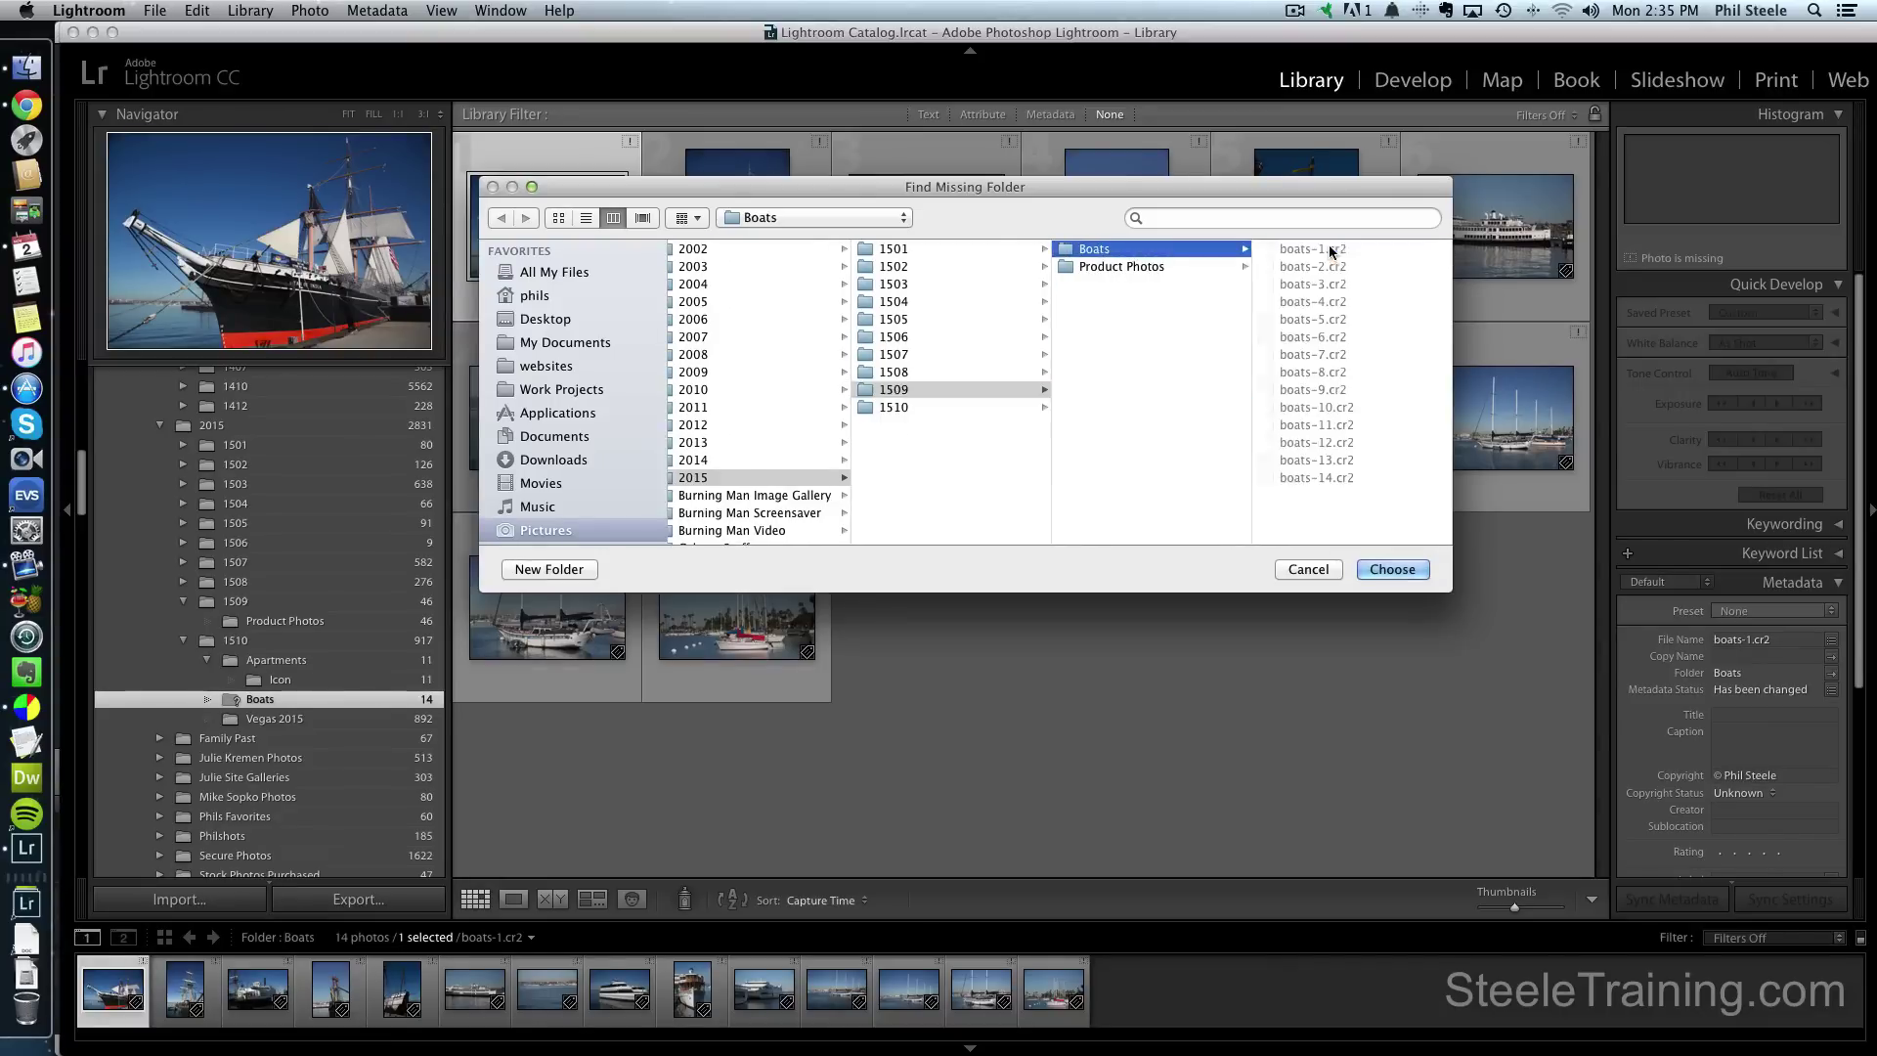
click(1406, 571)
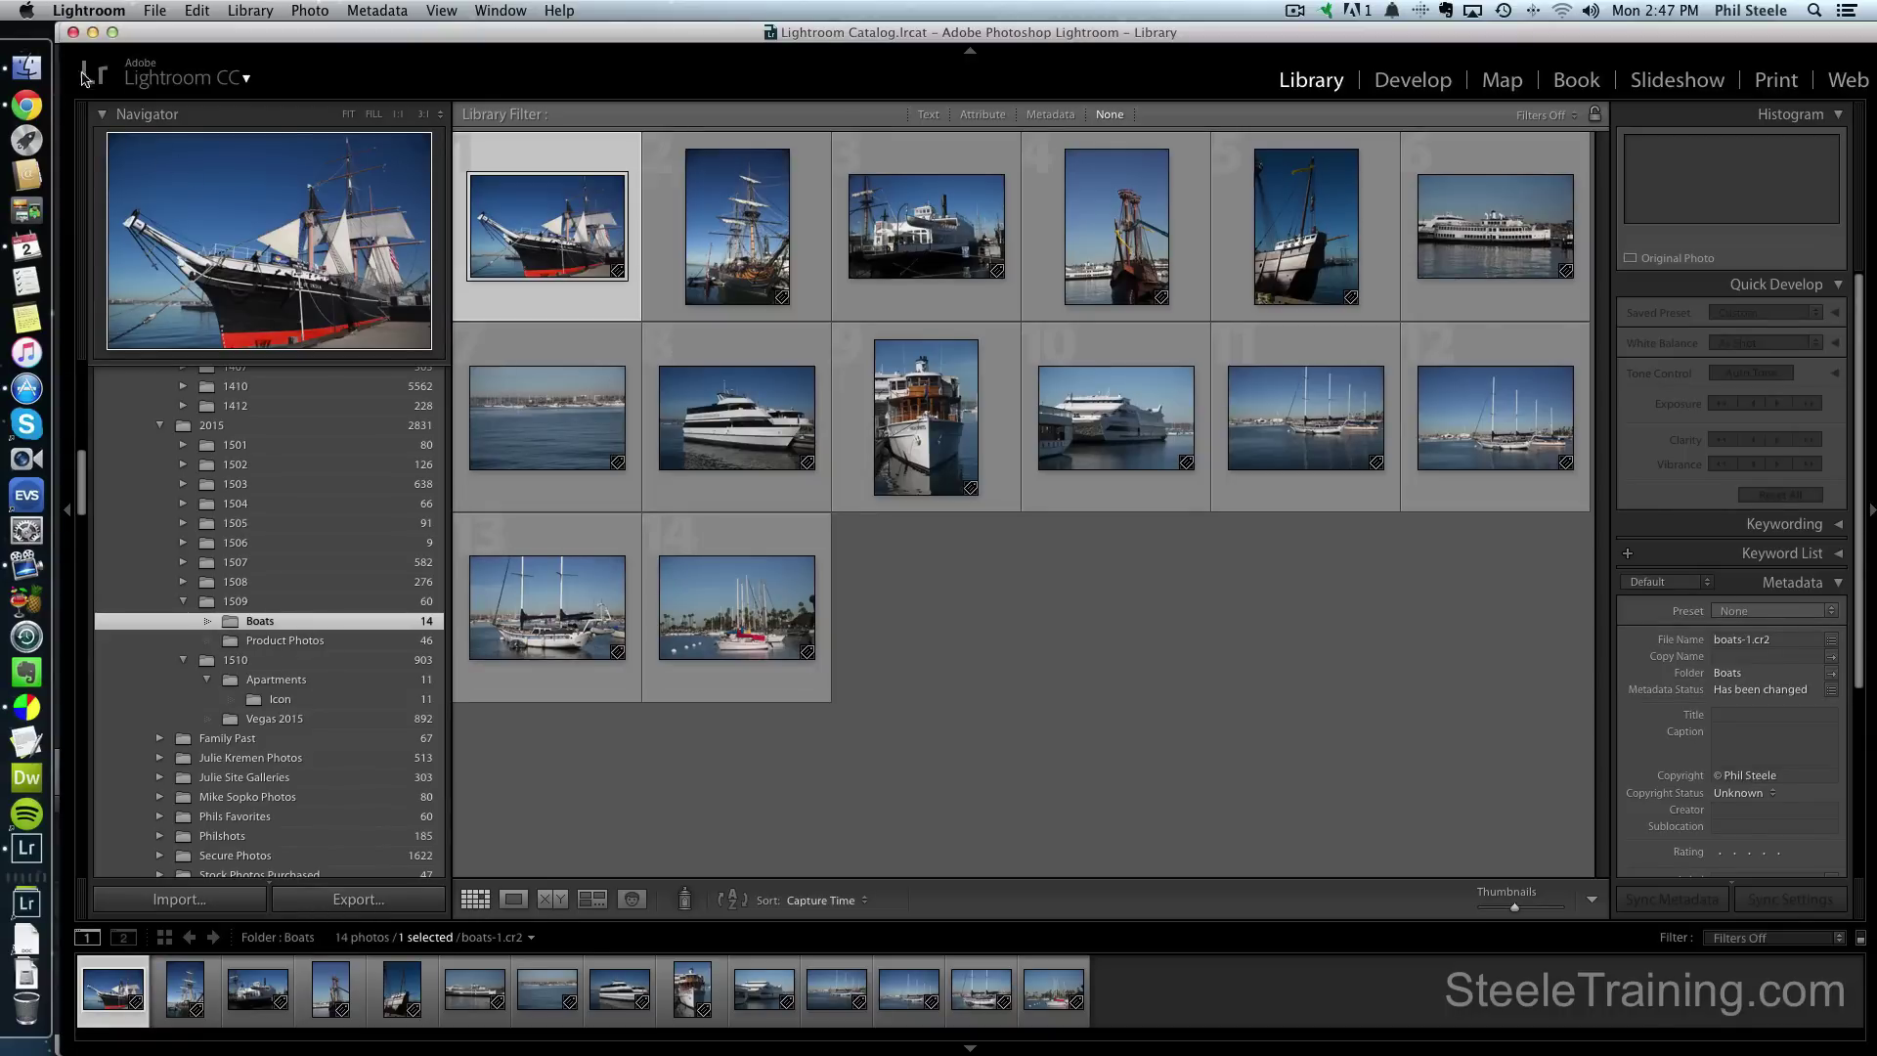
In Finder, drag the Boats folder from 1509 into 1510, then return to Lightroom.
click(27, 66)
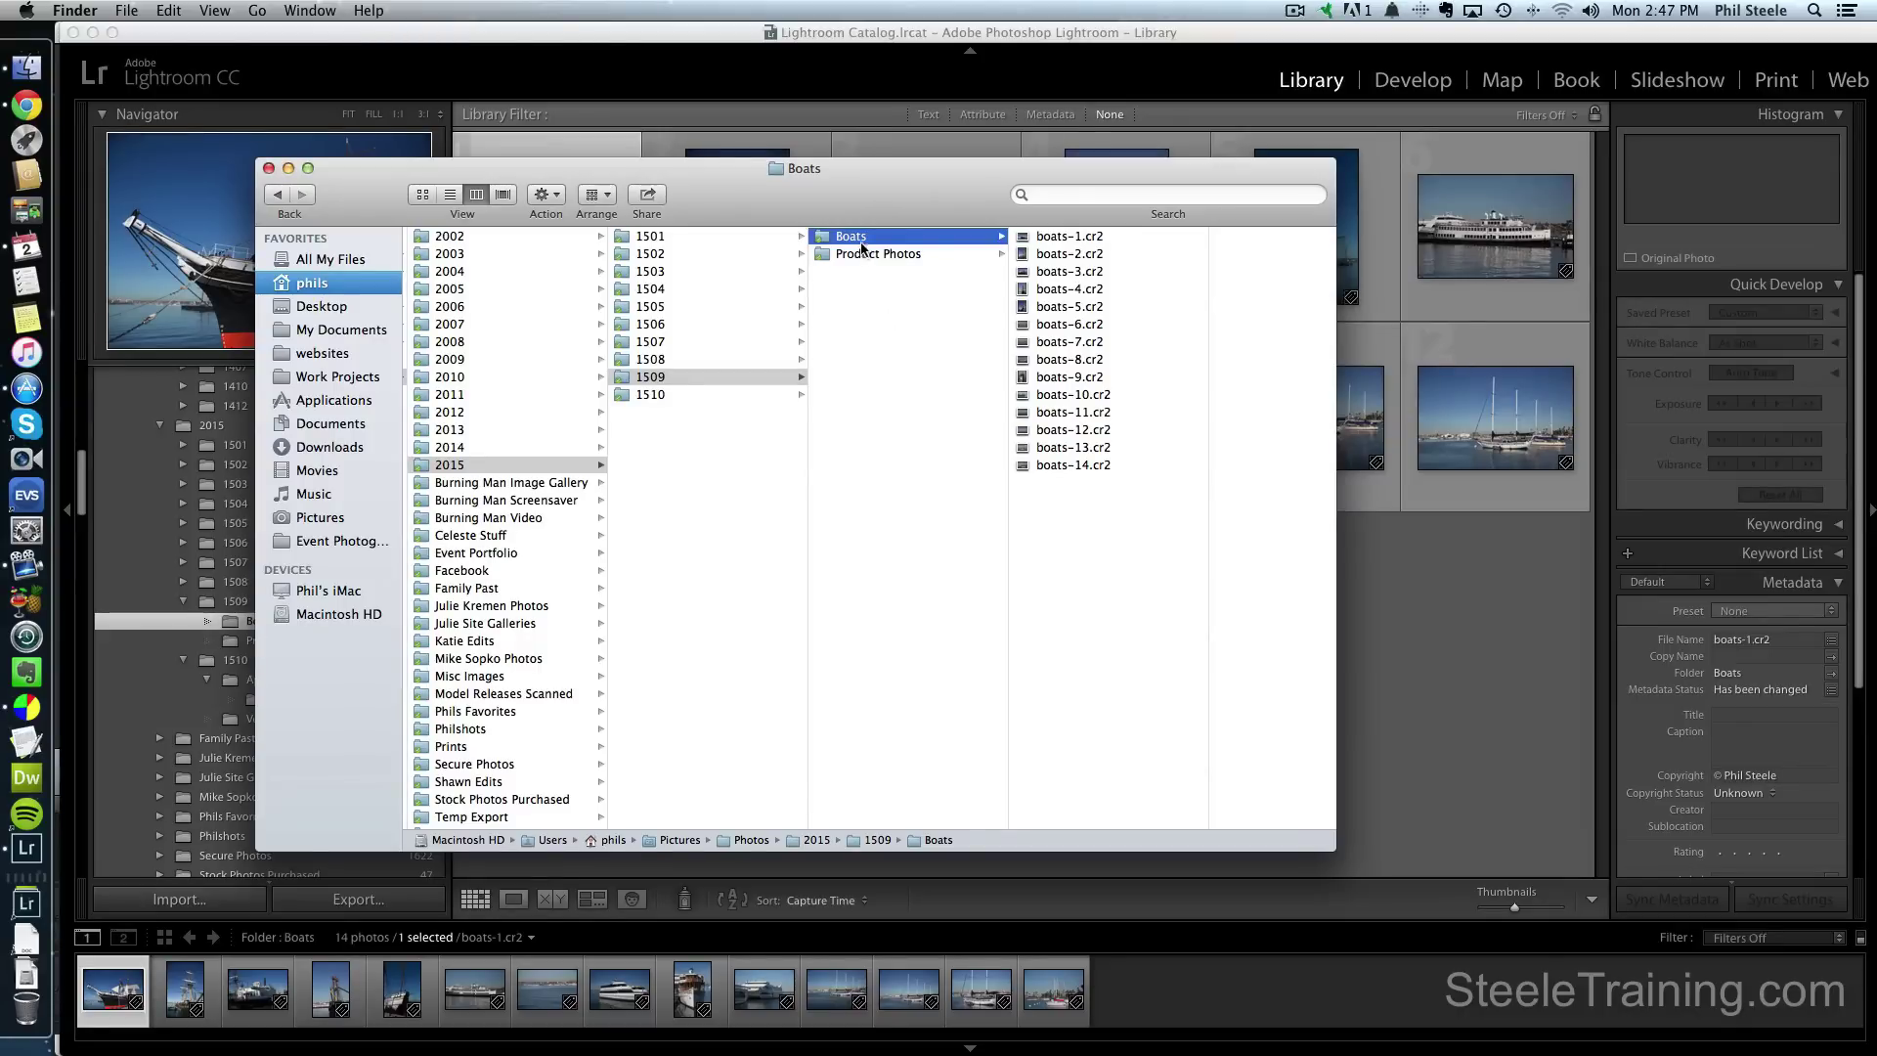
drag(859, 239, 662, 396)
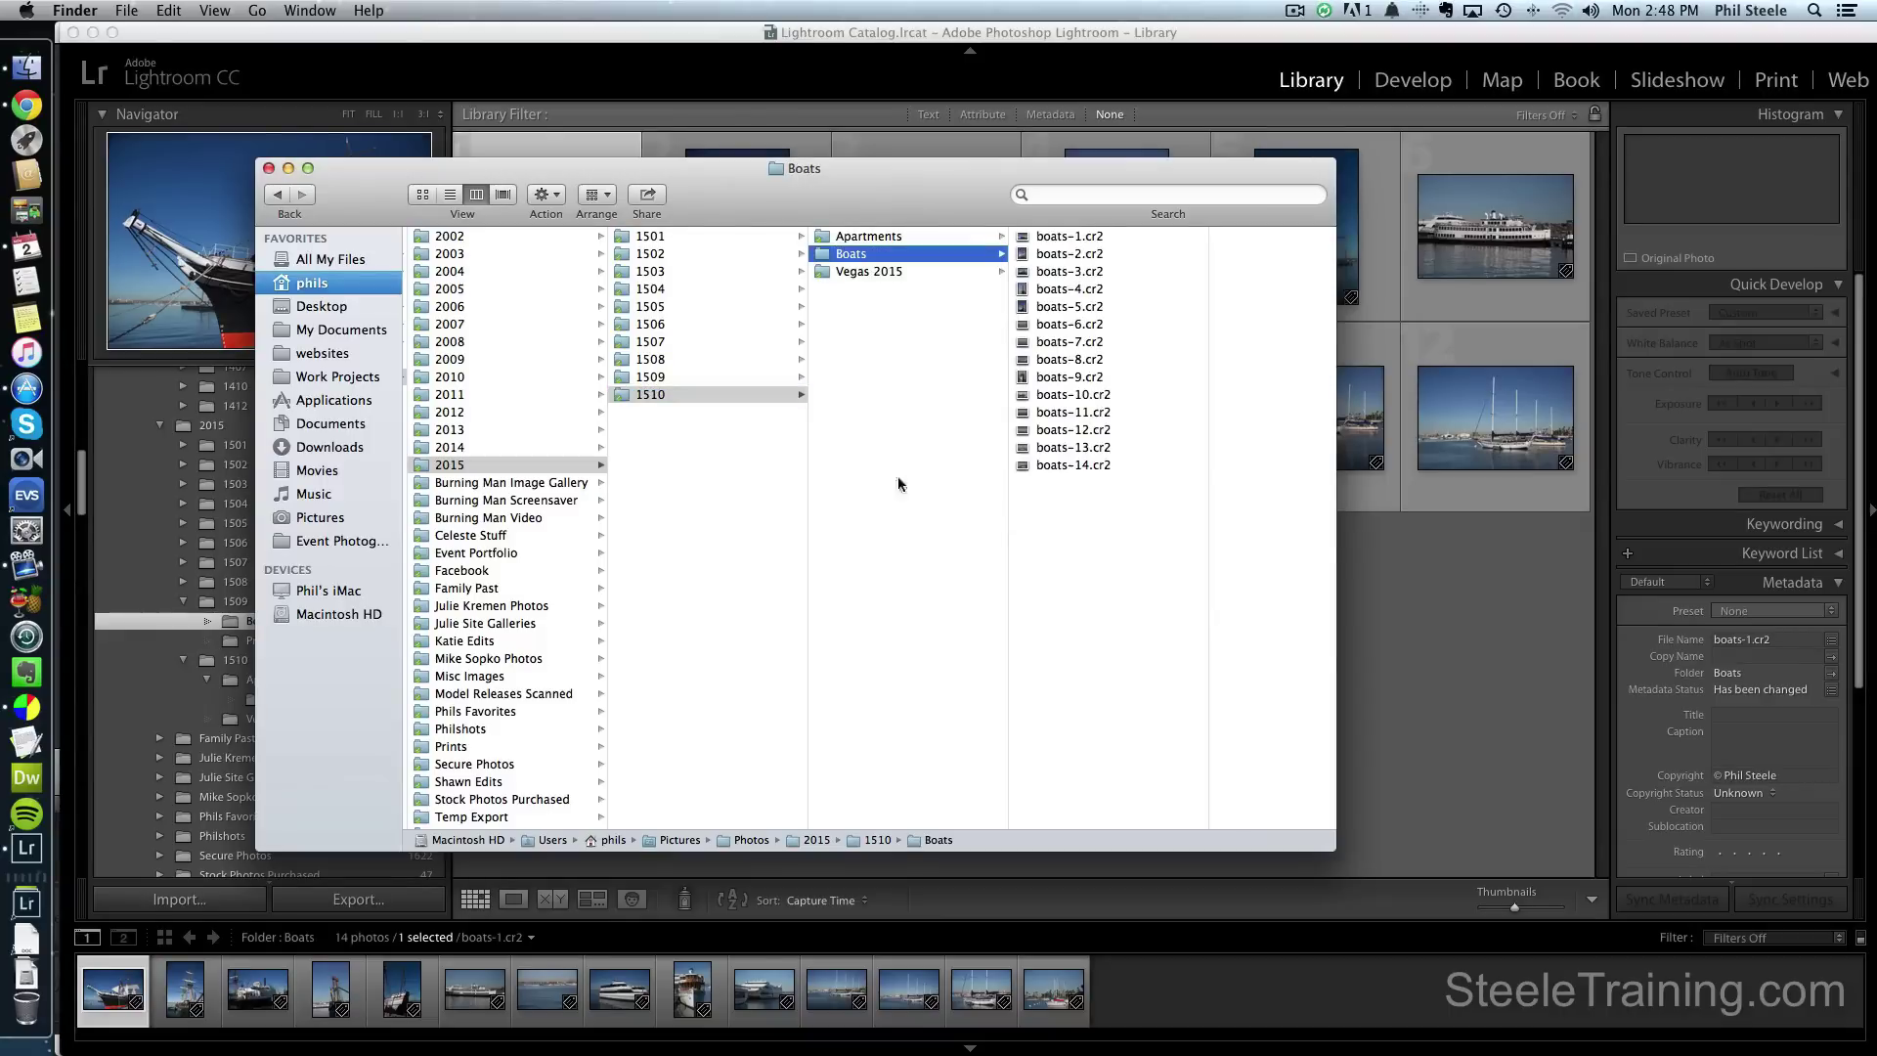
click(1372, 623)
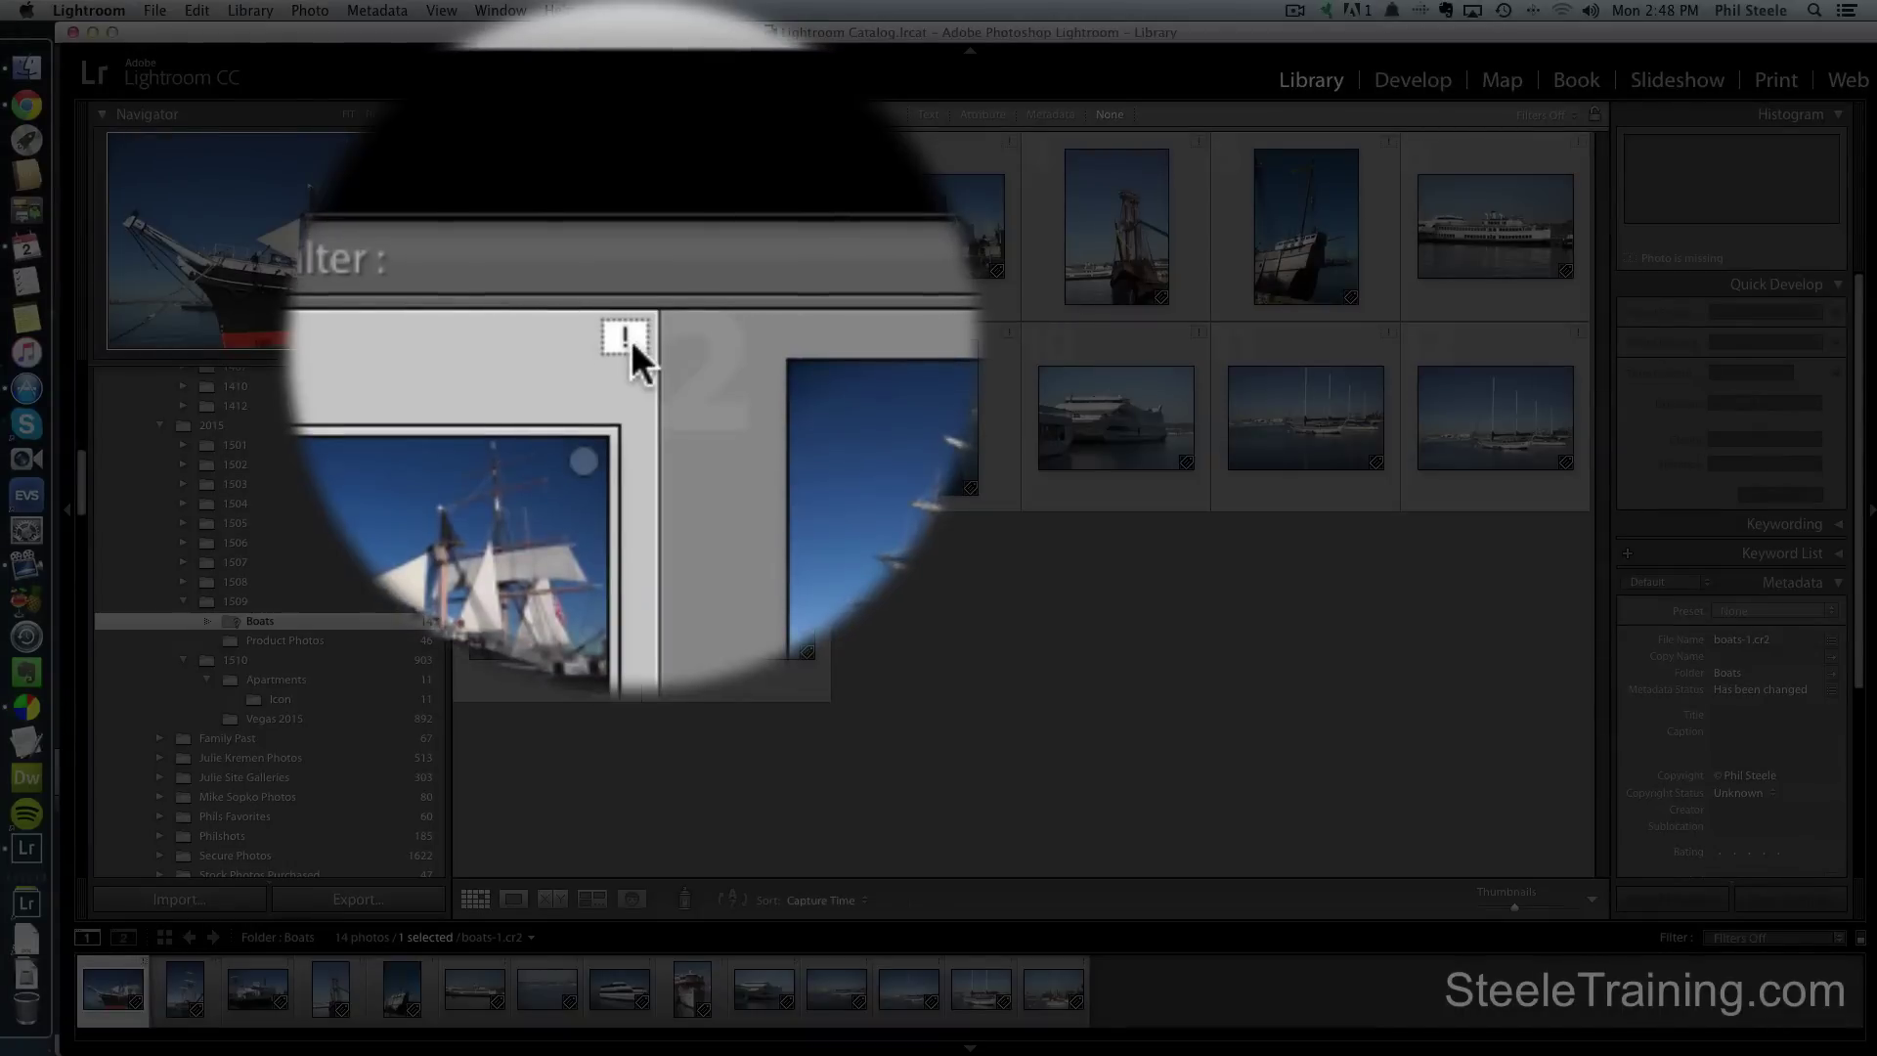
Locate boats-1.cr2 in 1510 > Boats so it and nearby missing photos relink.
click(629, 141)
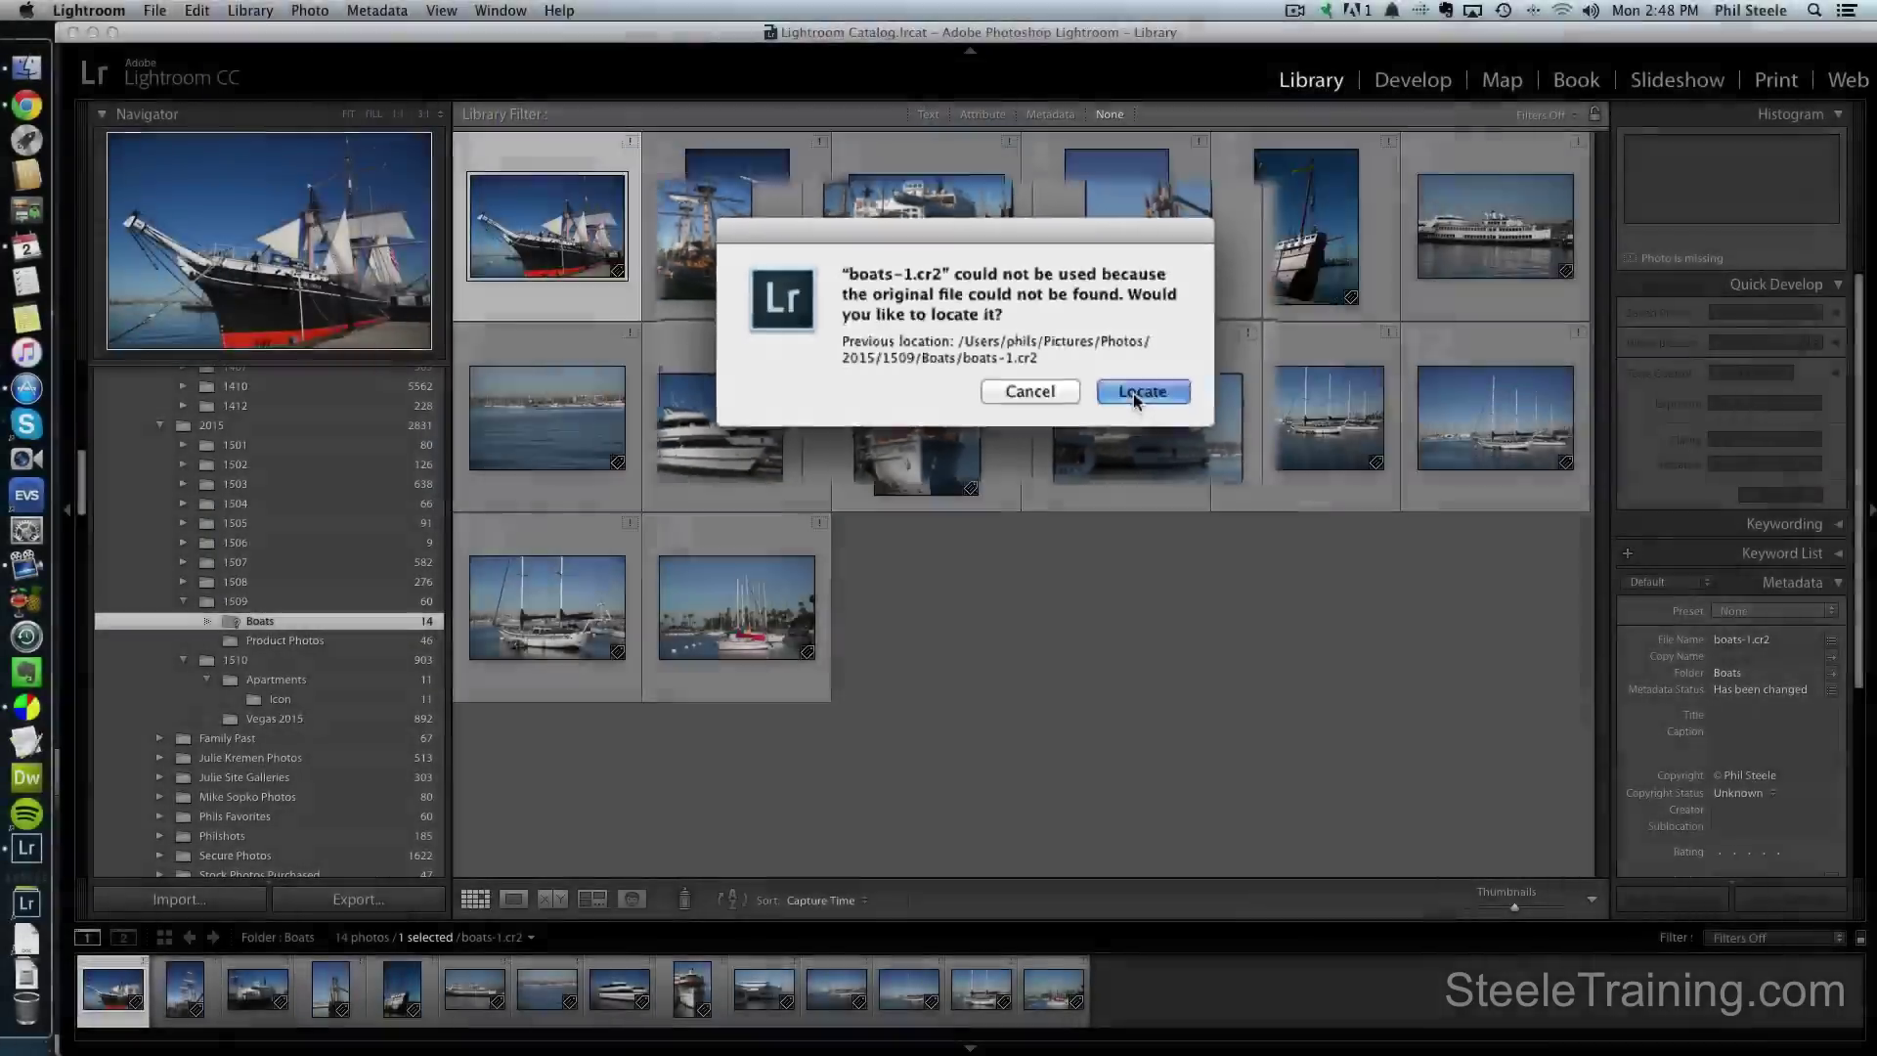
click(1366, 548)
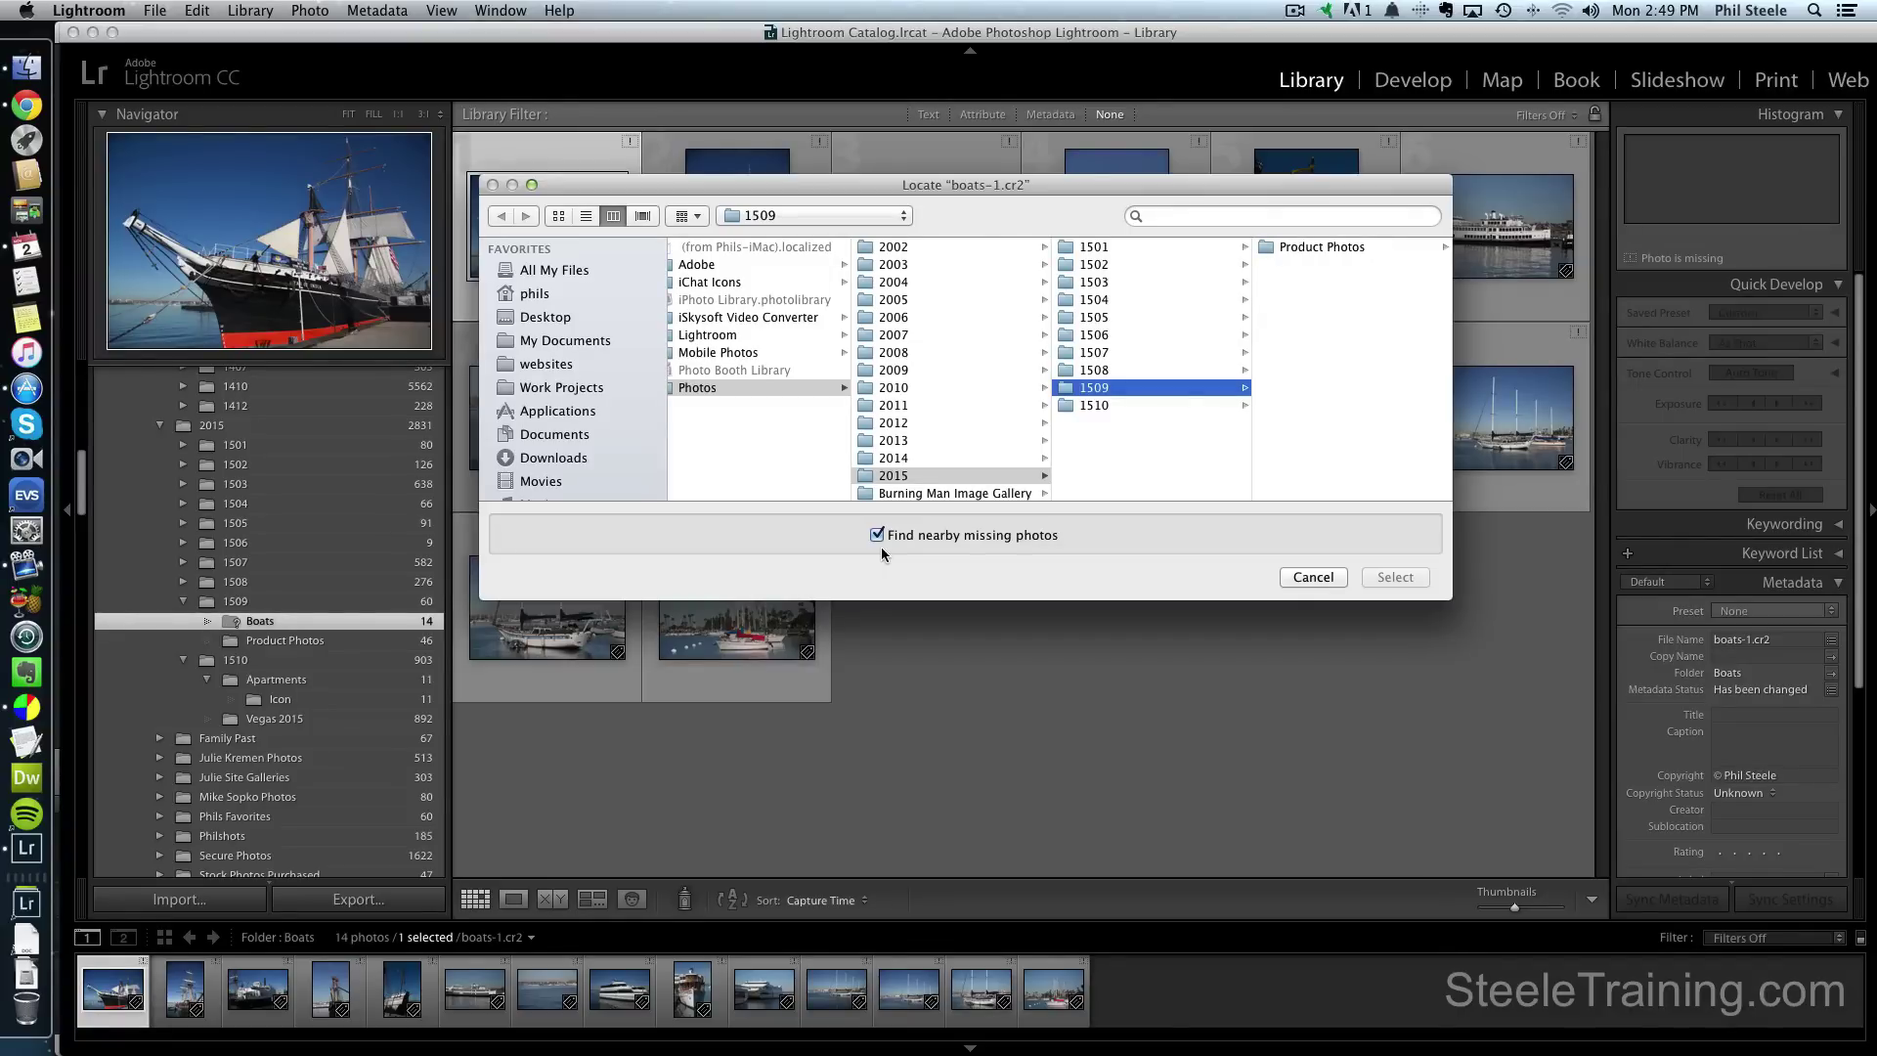
click(1103, 404)
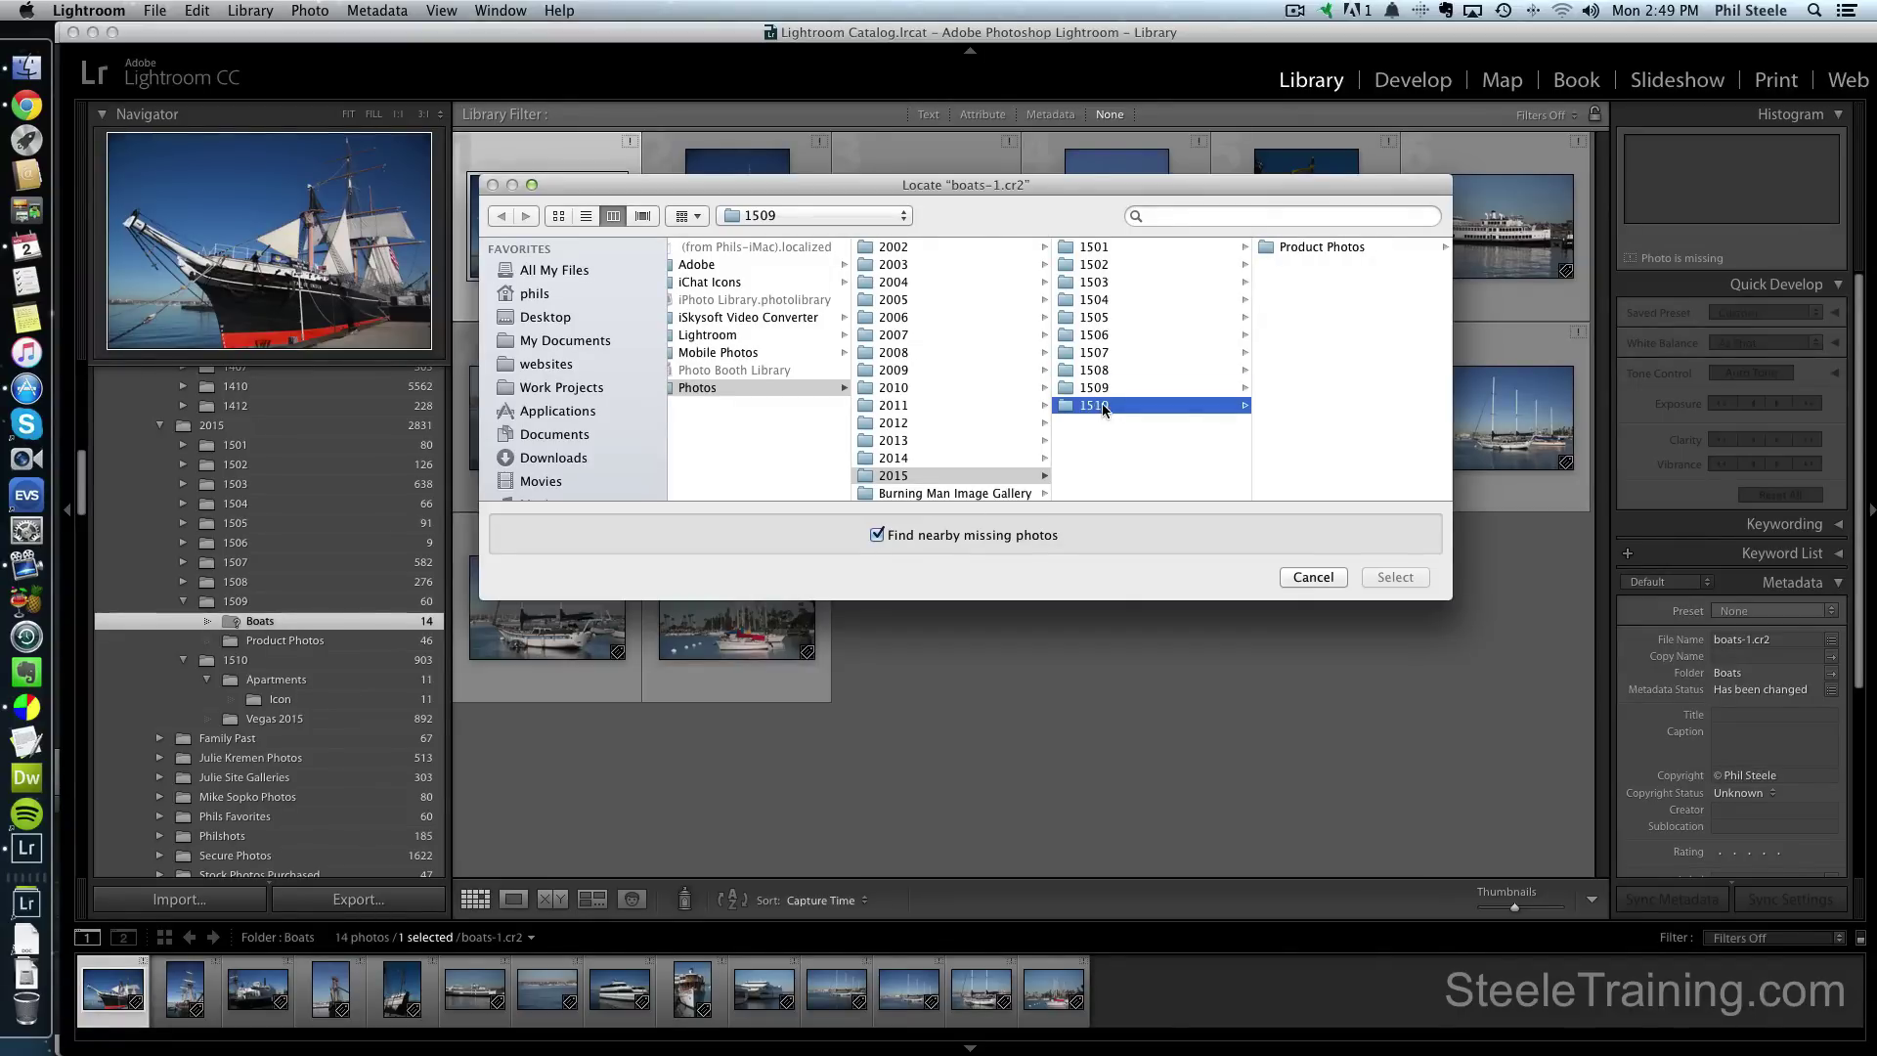
click(1298, 266)
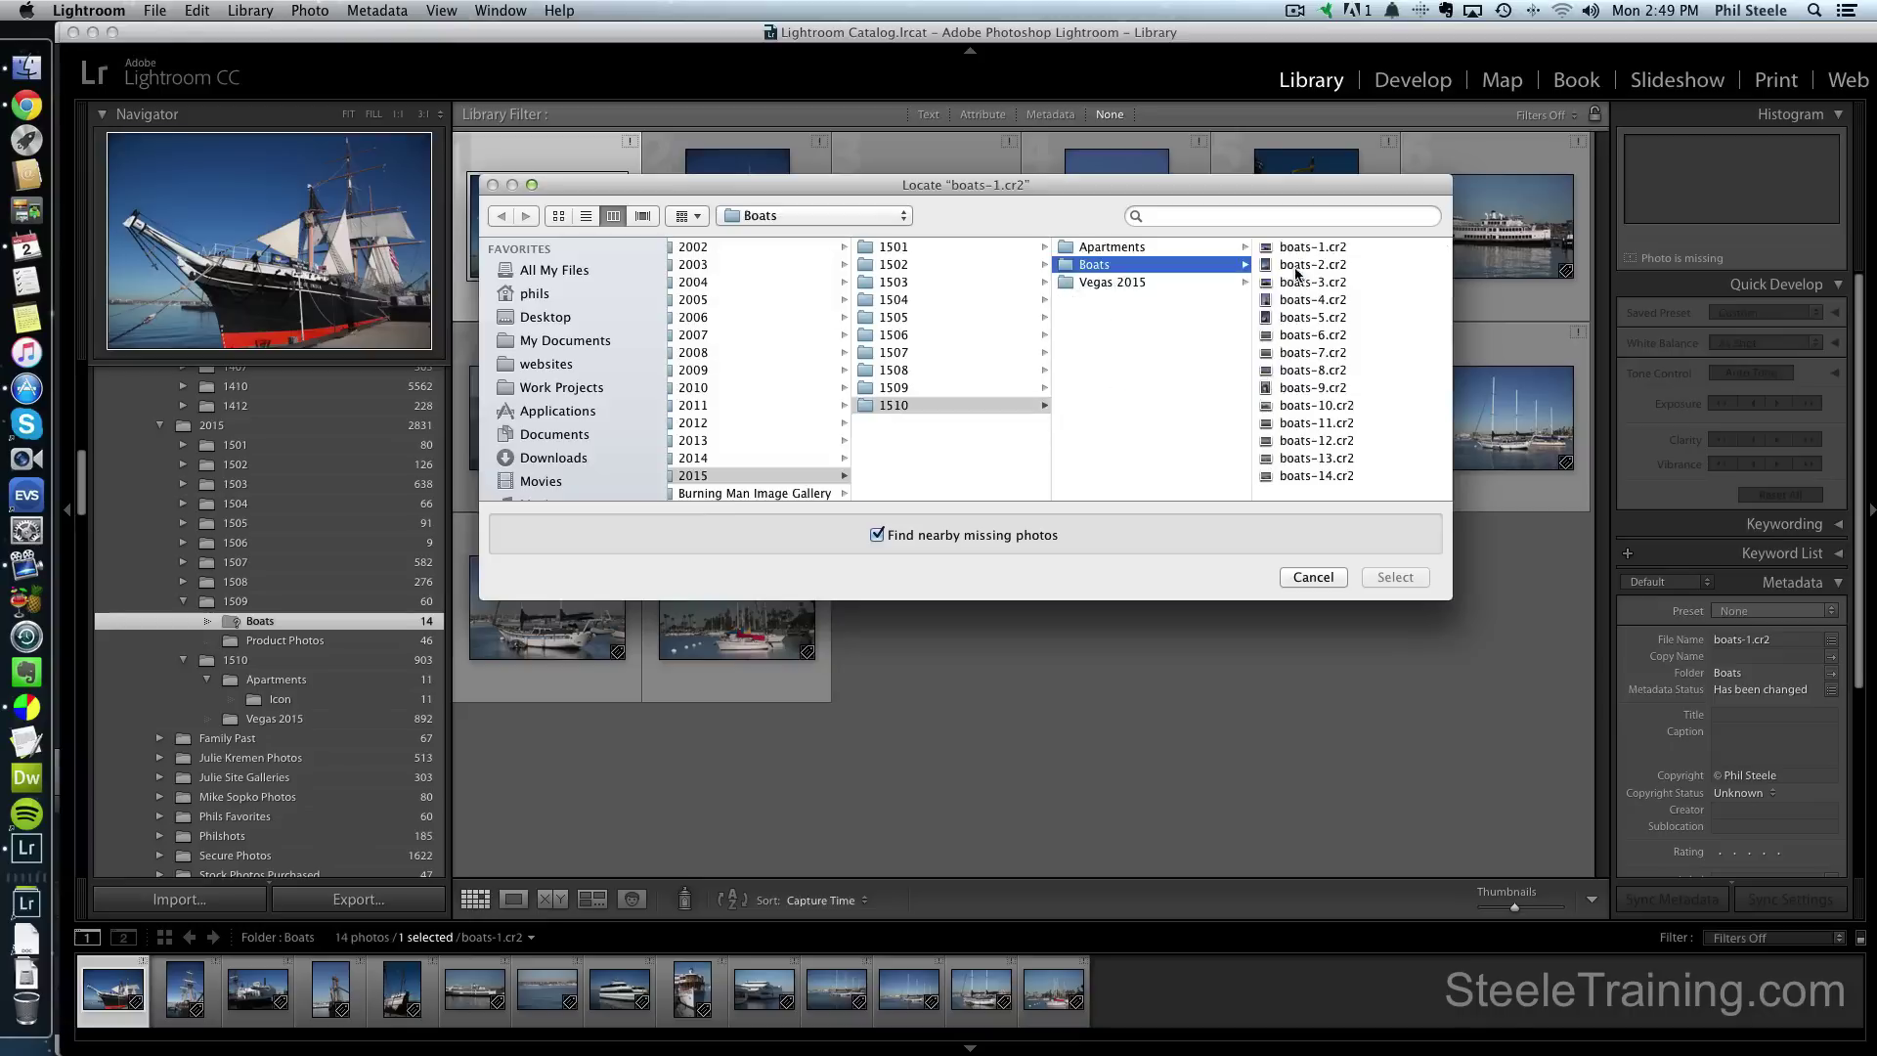
click(1300, 249)
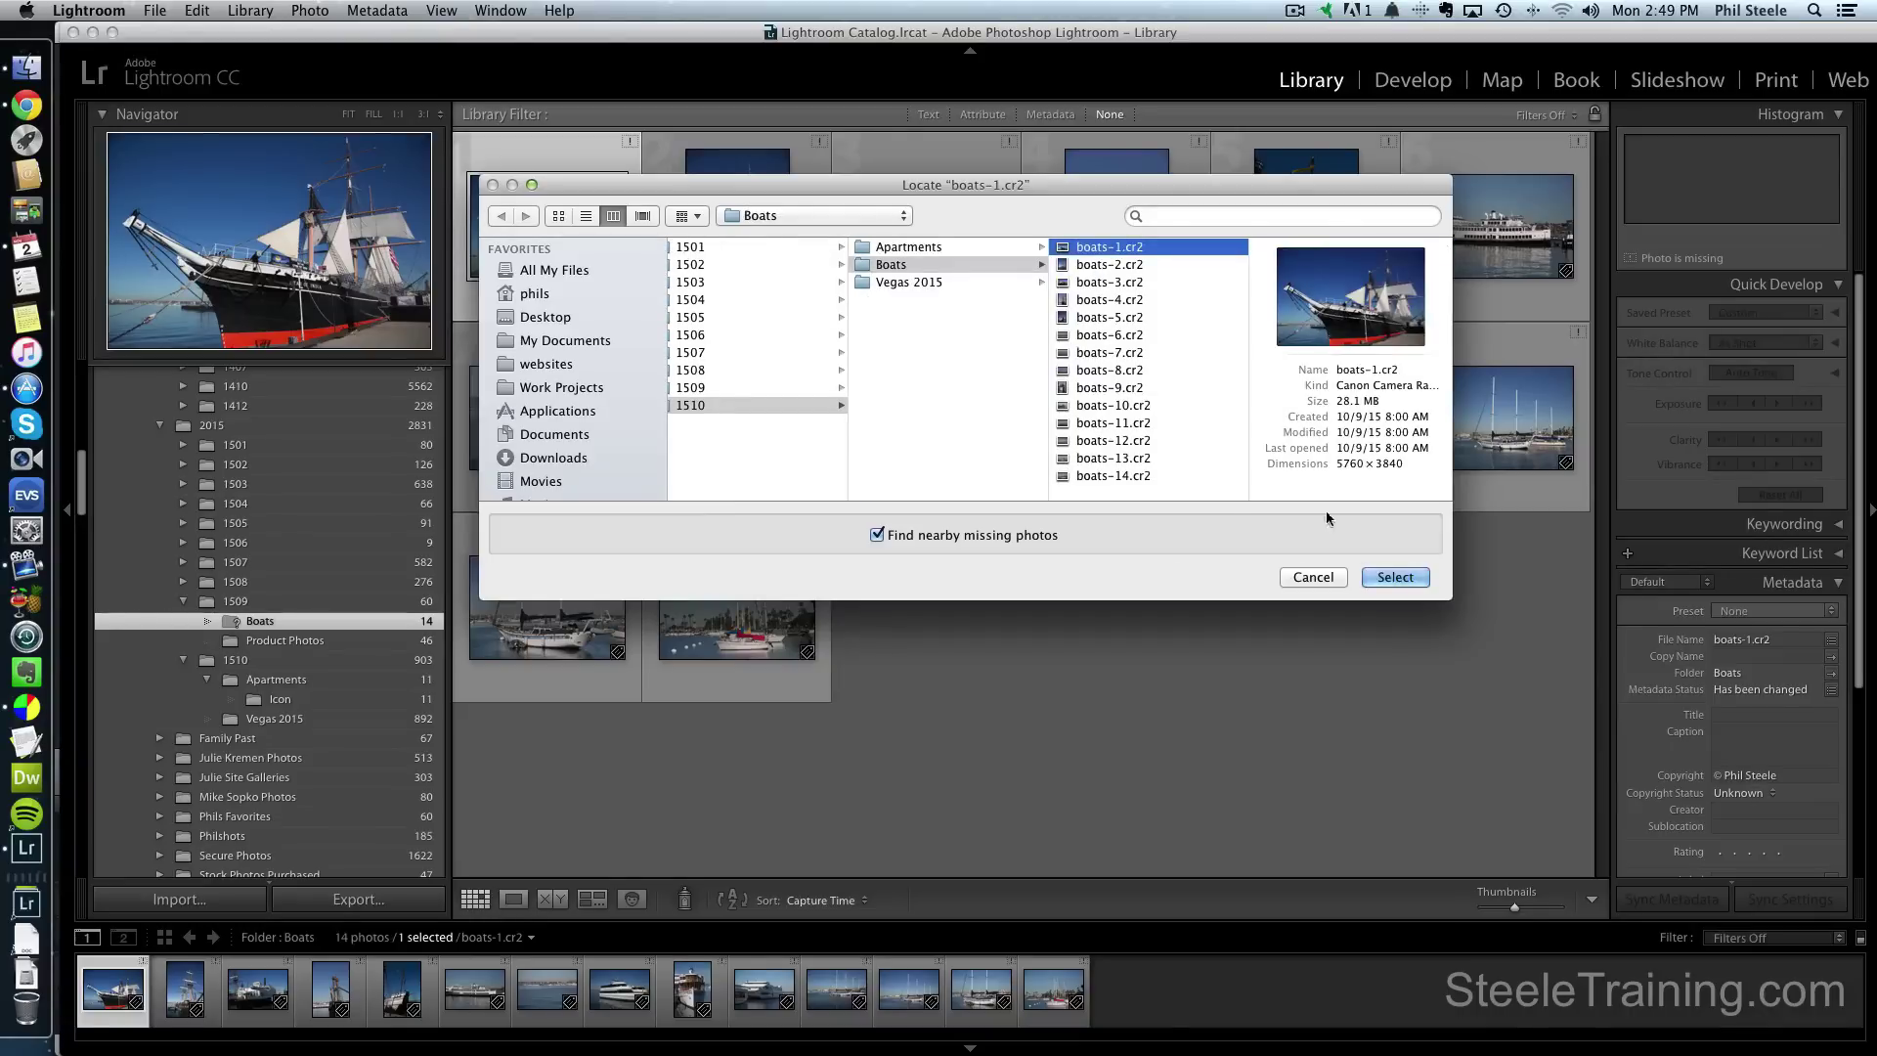
click(1395, 576)
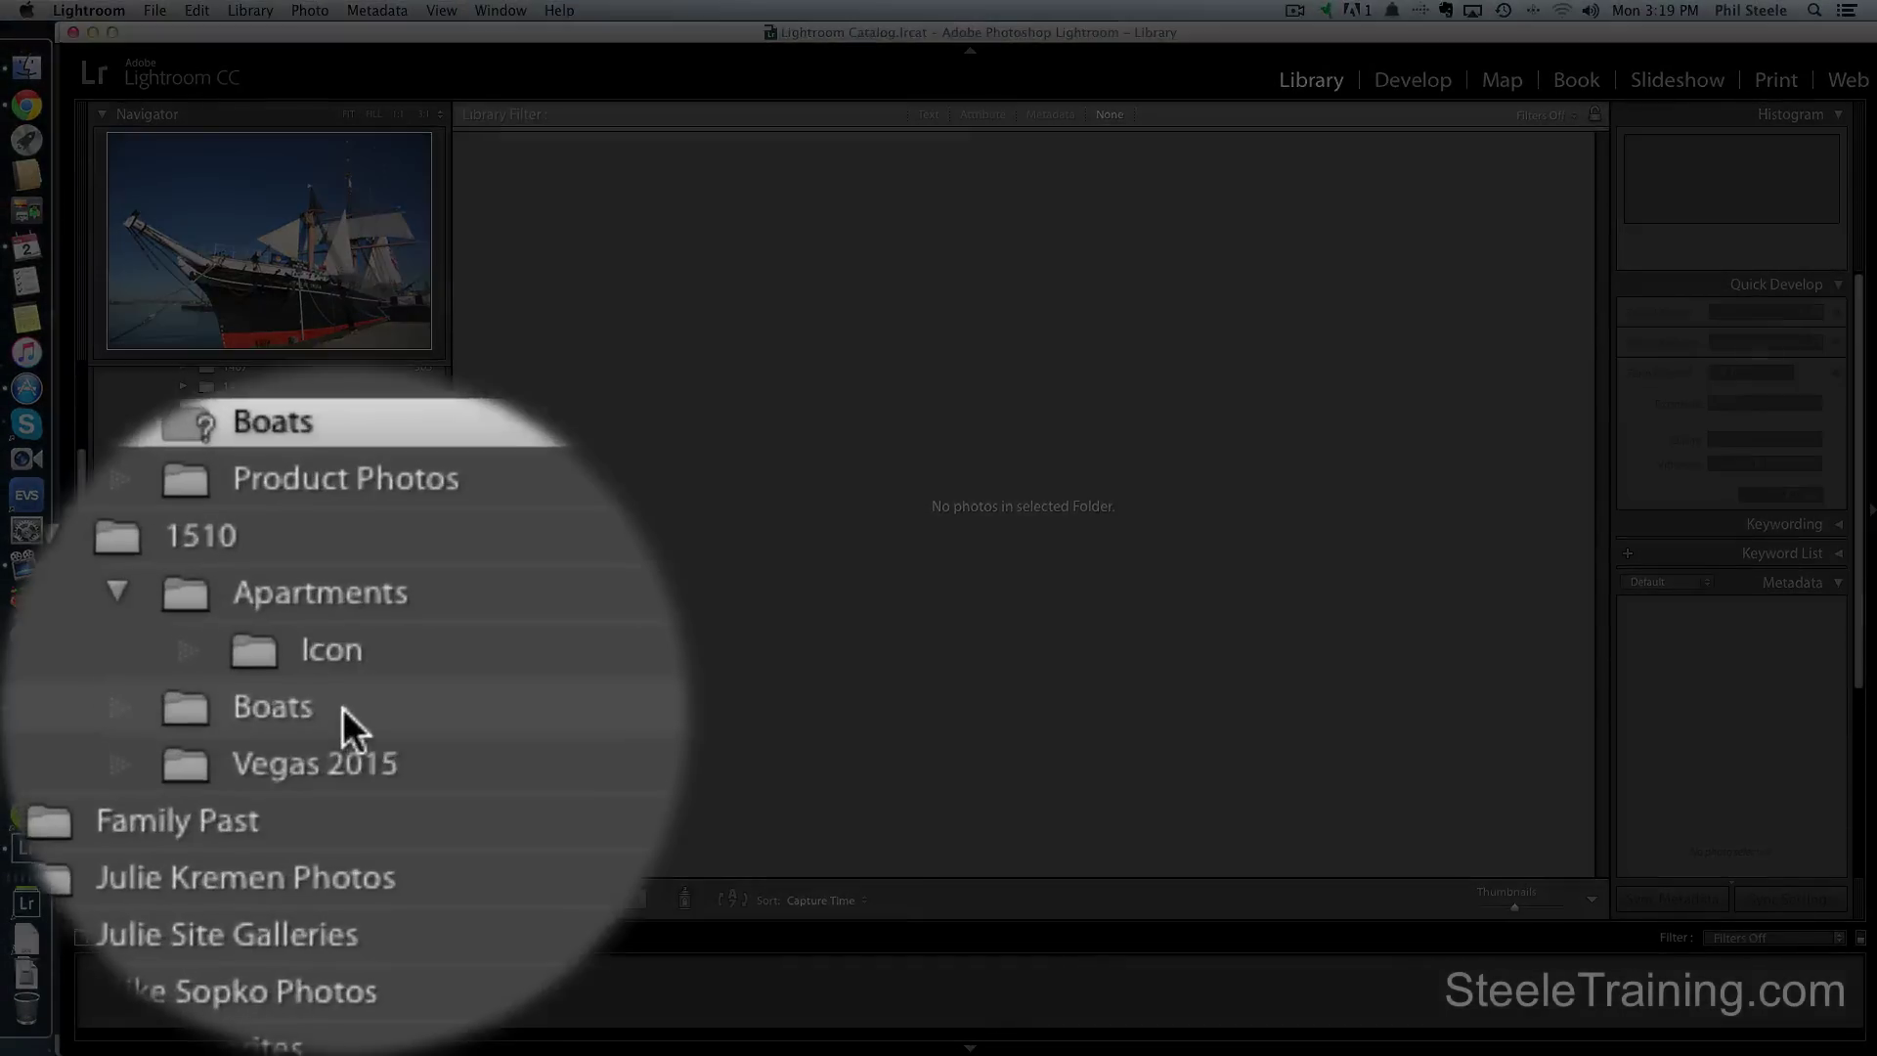
Select the Boats folder under 1510 to view its 14 linked photos.
click(285, 724)
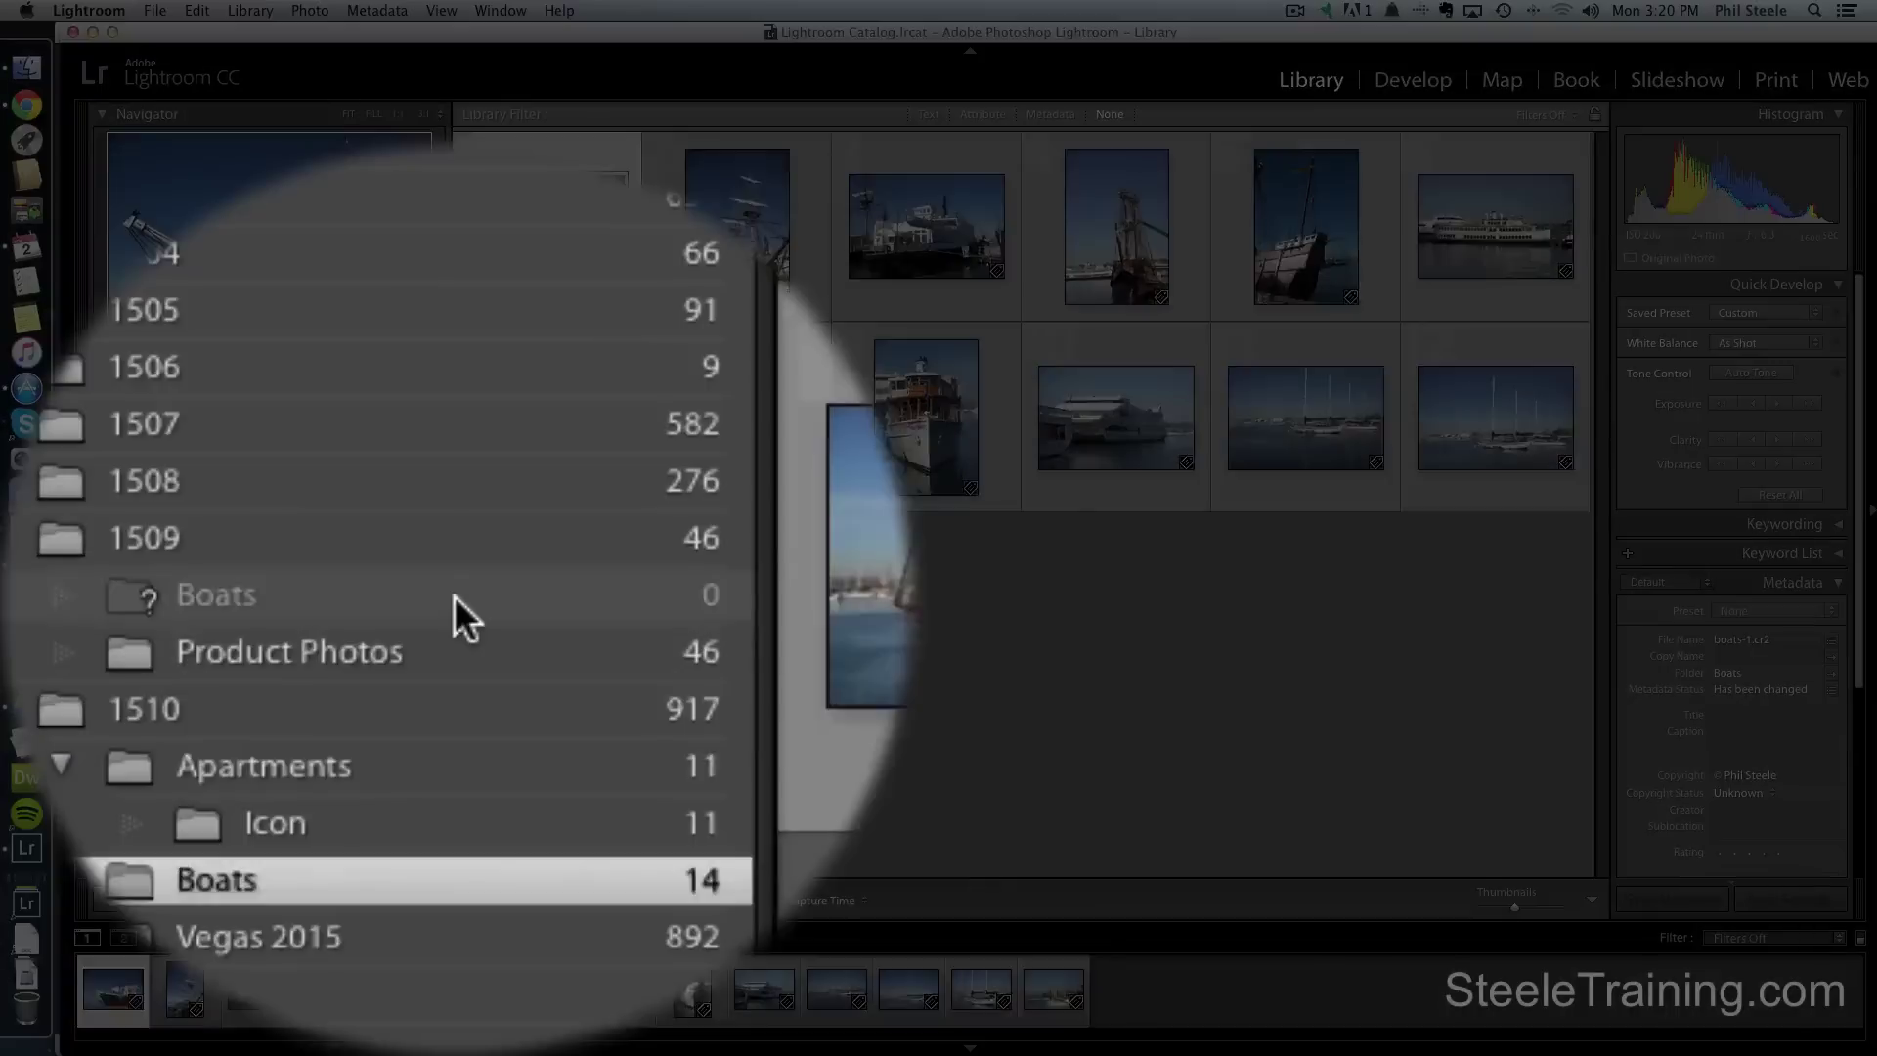
Select the empty Boats folder under 1509 and open its options to remove it.
click(279, 621)
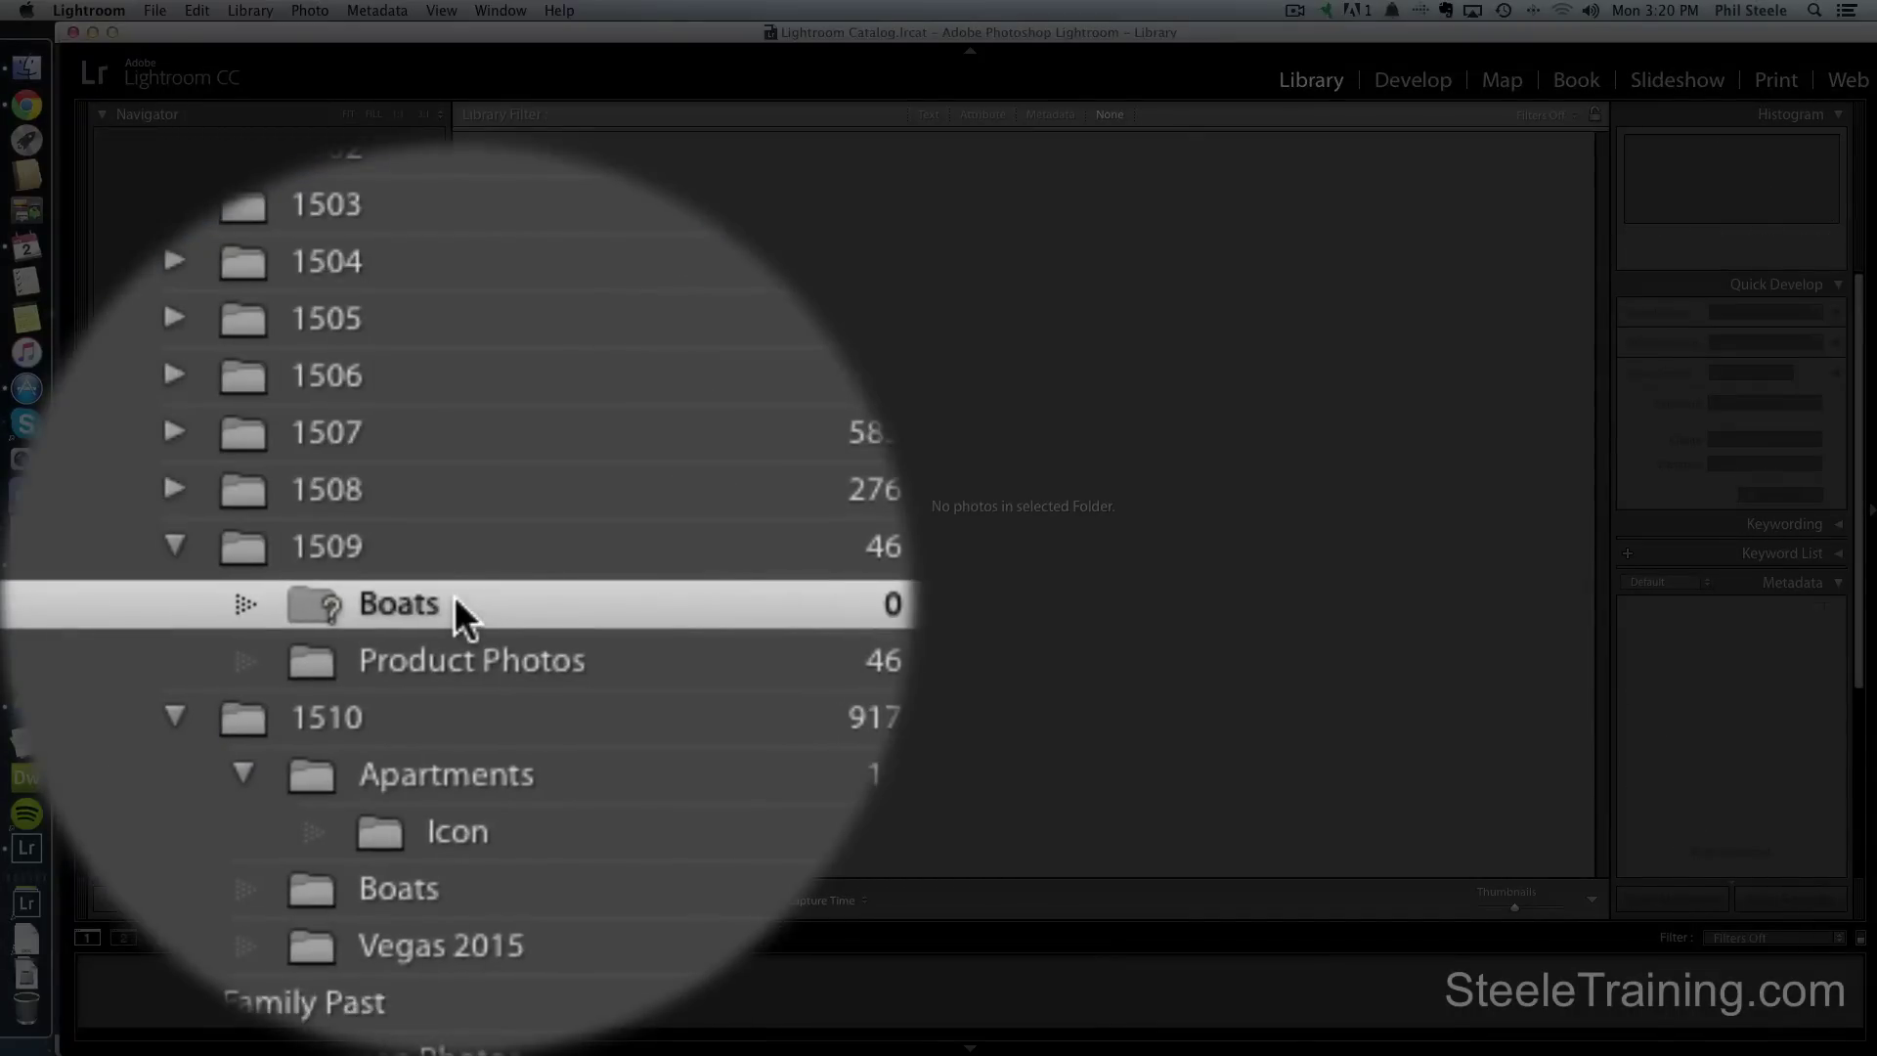
right_click(454, 598)
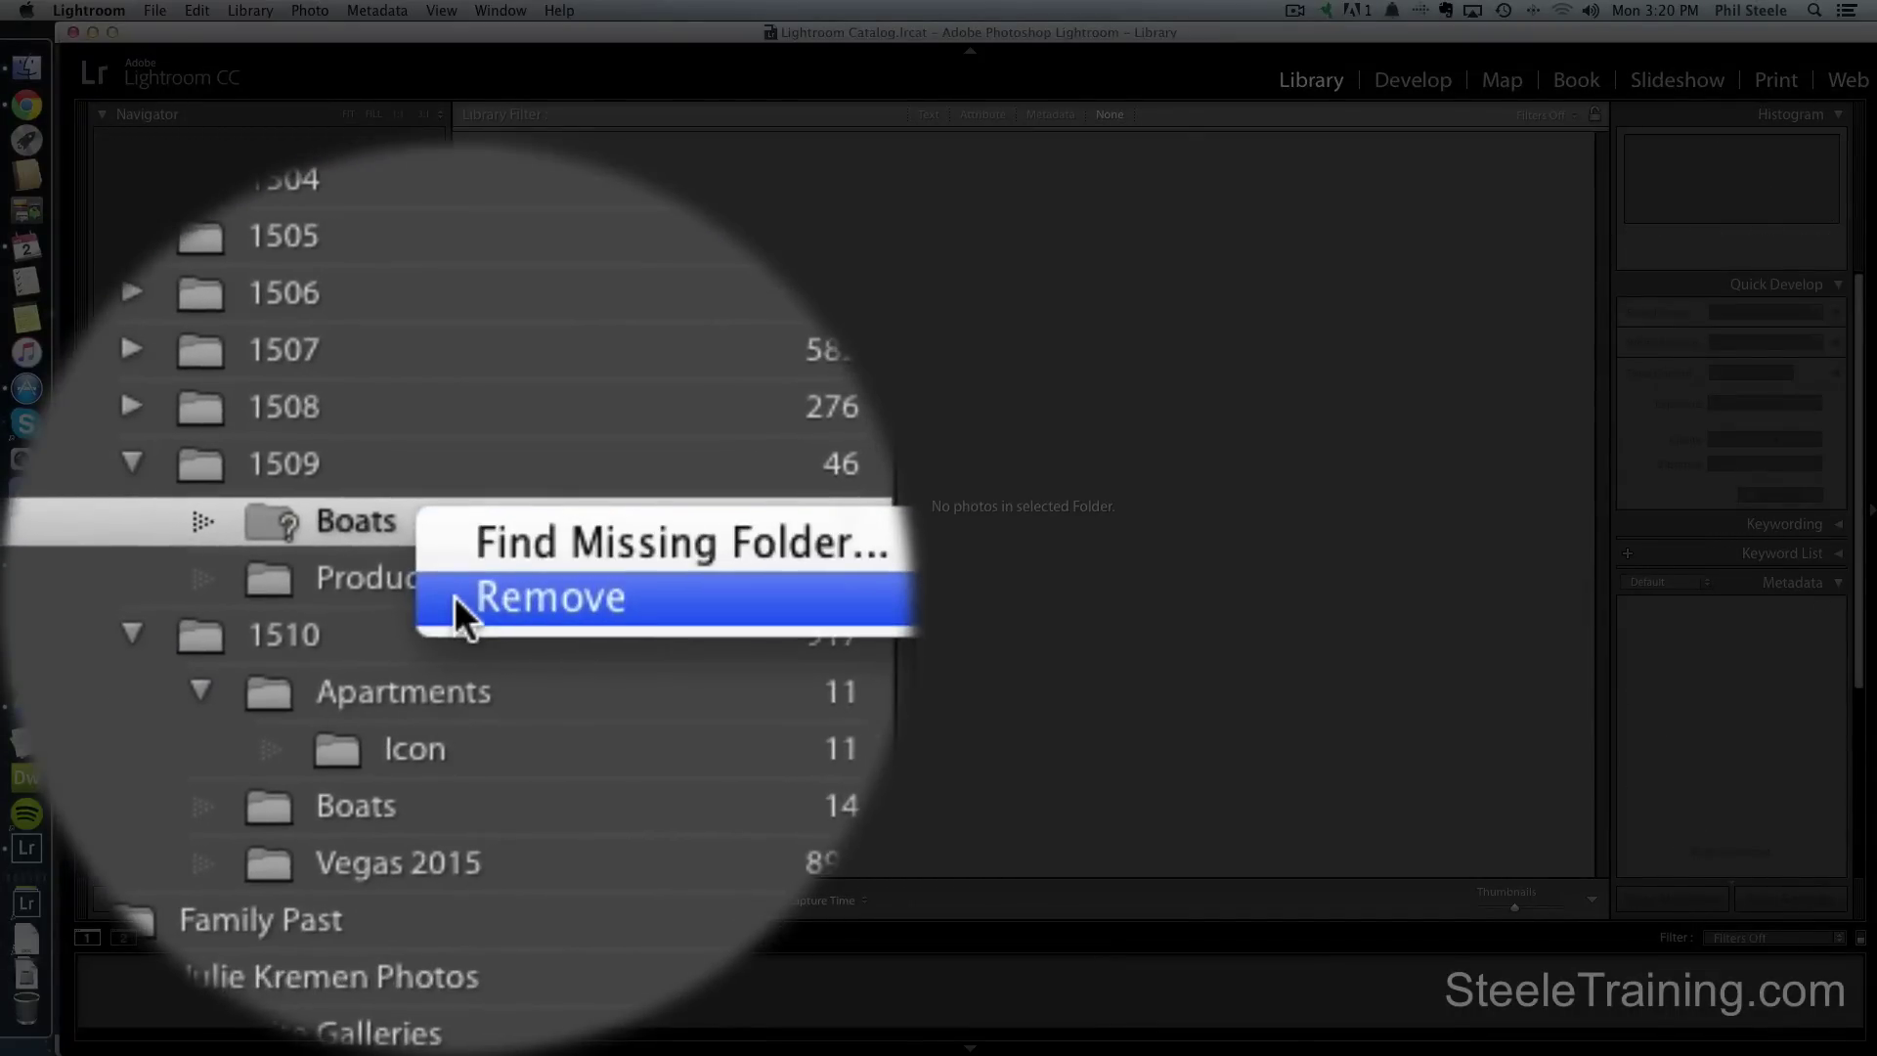